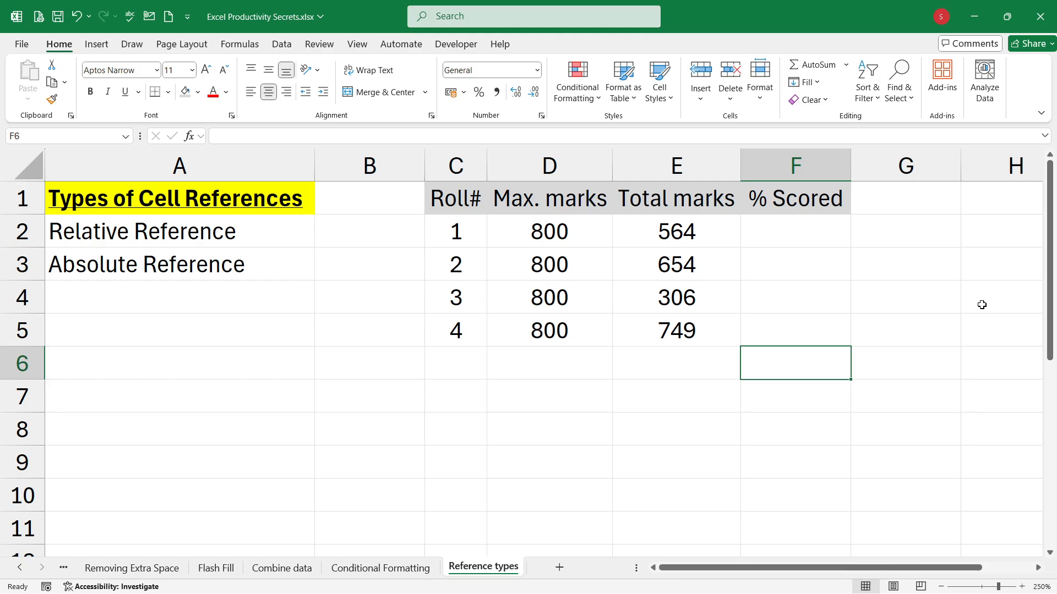
Step: Review the listed cell reference types, Relative Reference and Absolute Reference, in column A
click(262, 198)
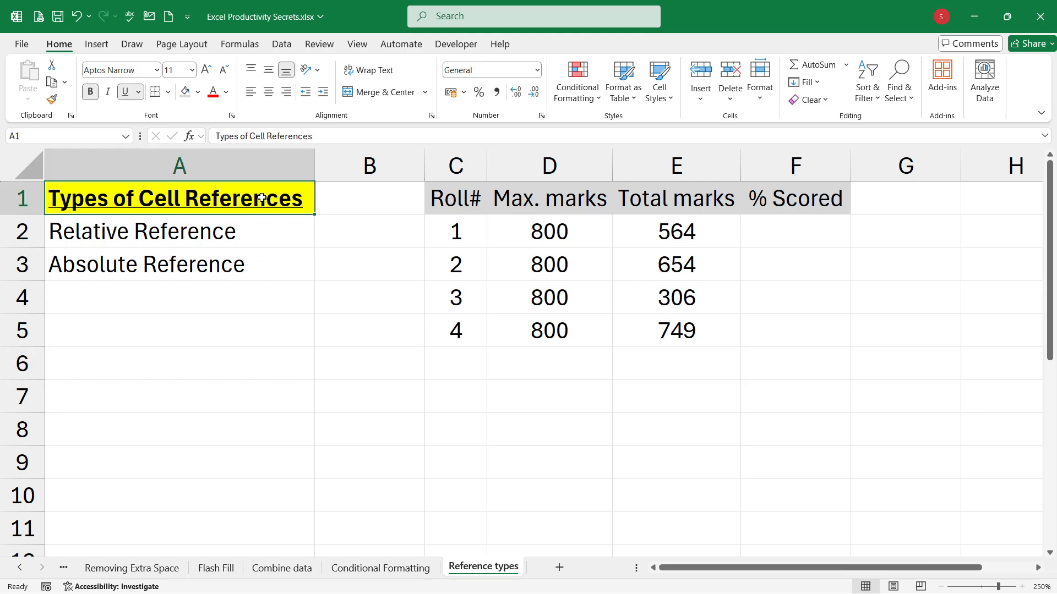
click(253, 235)
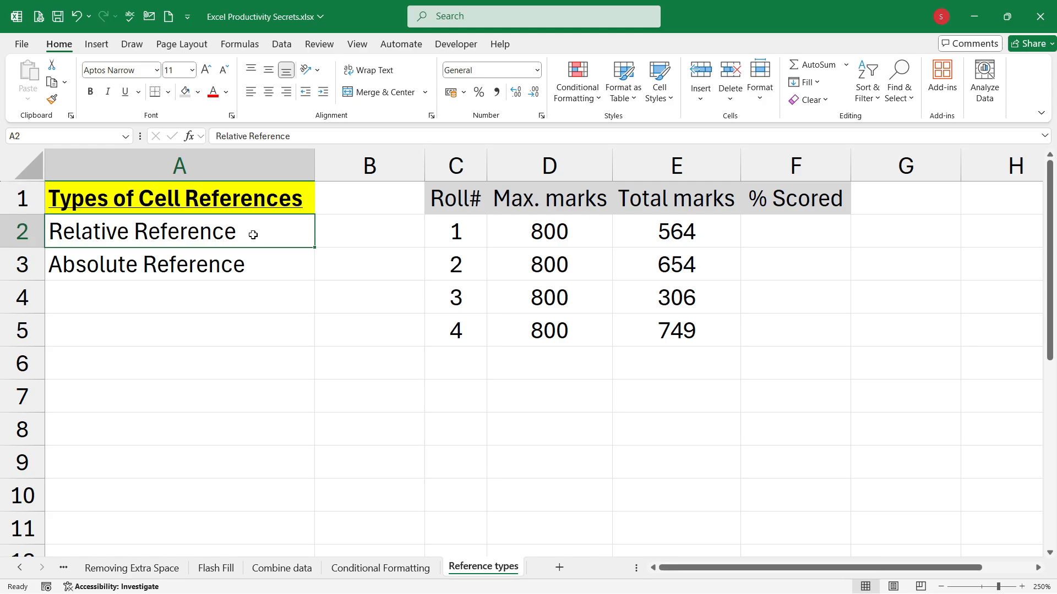
click(249, 265)
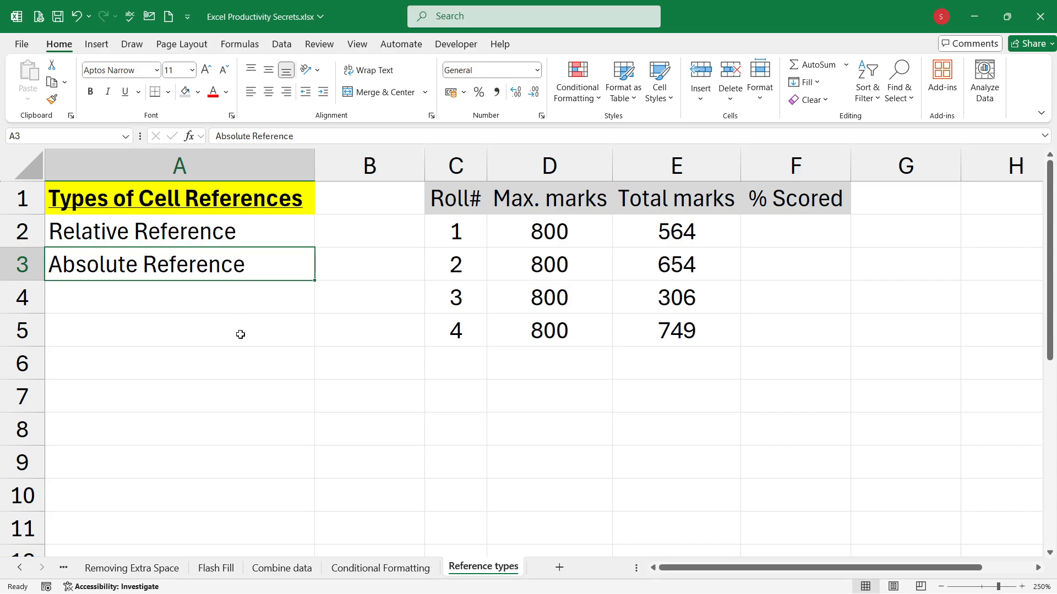
click(270, 233)
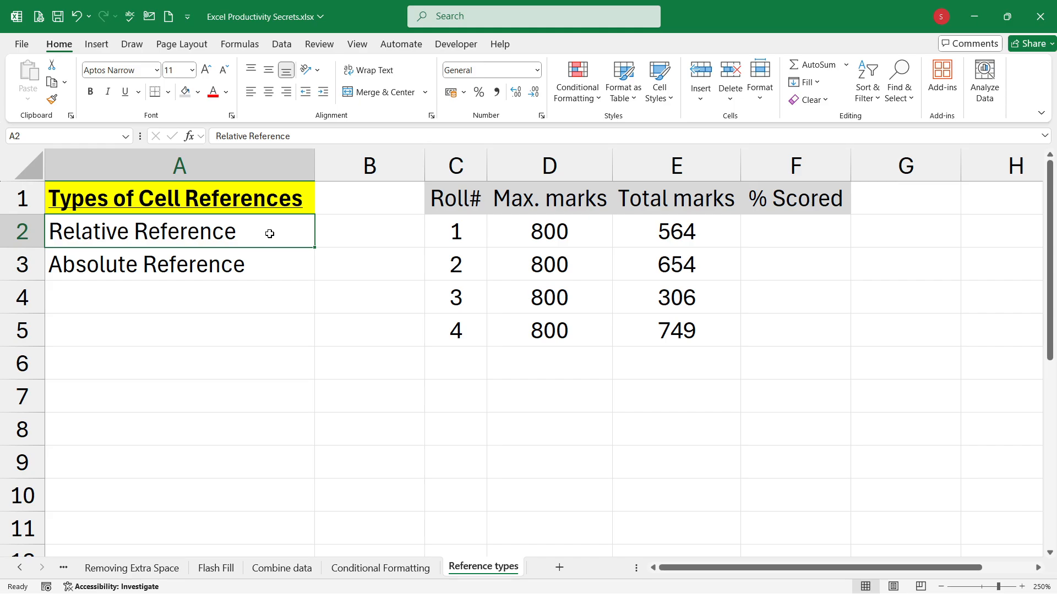
click(259, 267)
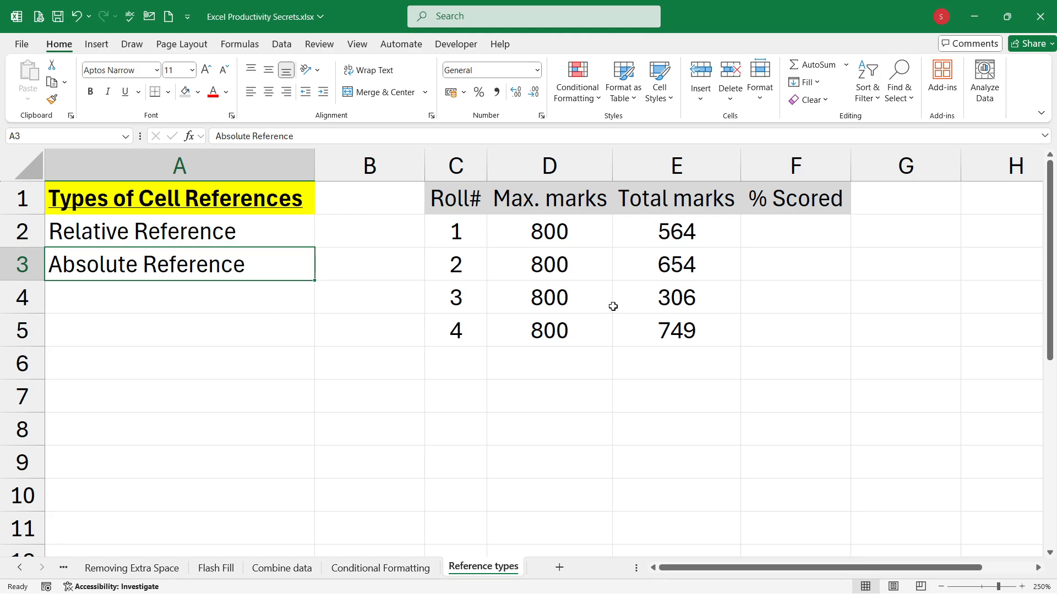
click(930, 314)
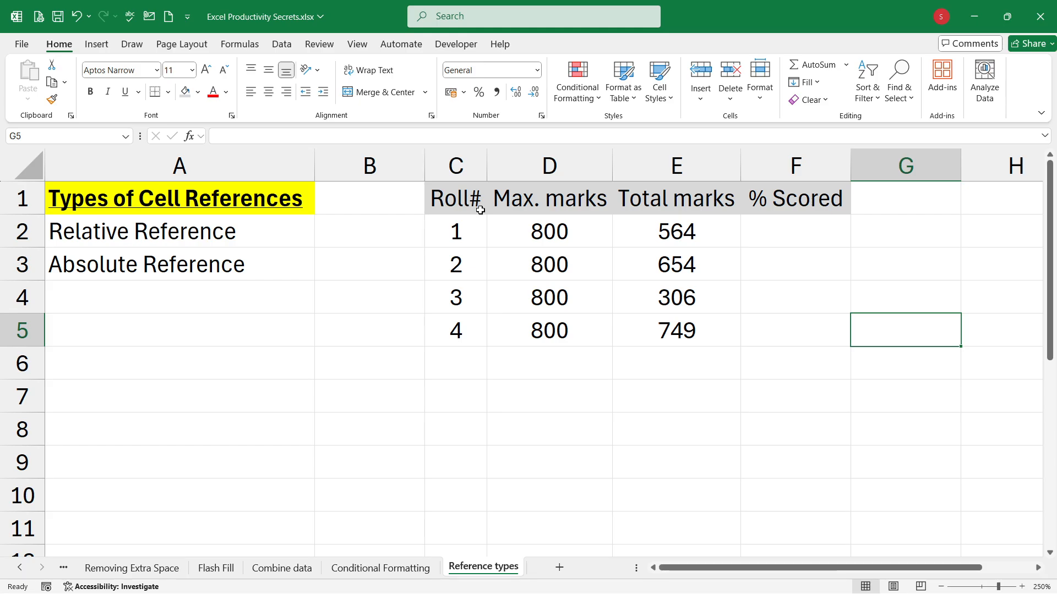
Step: Examine the Roll#, Max. marks and Total marks entries for the four students in columns C to E
click(462, 199)
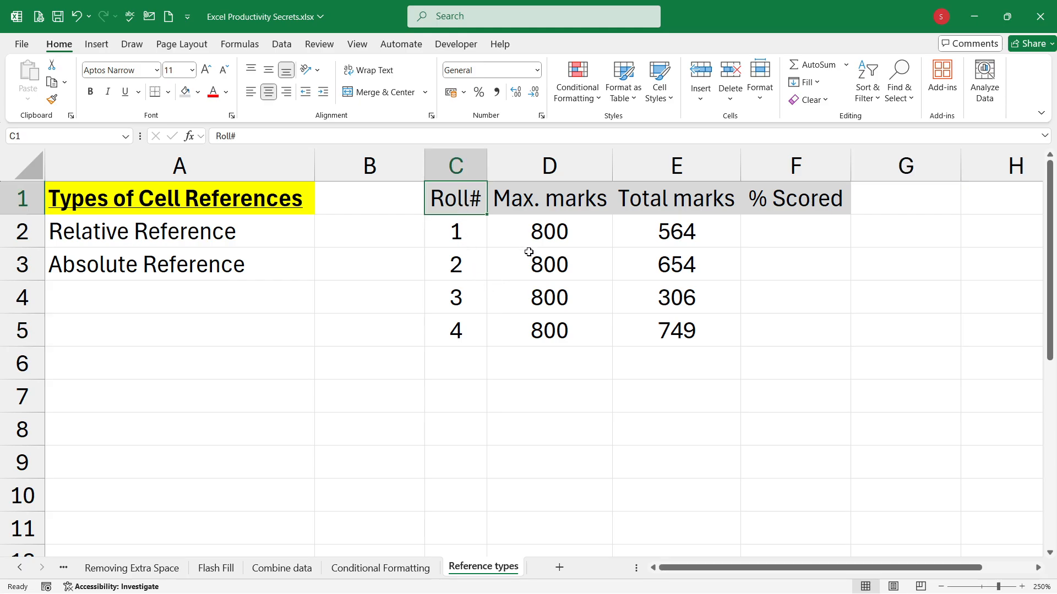
click(469, 230)
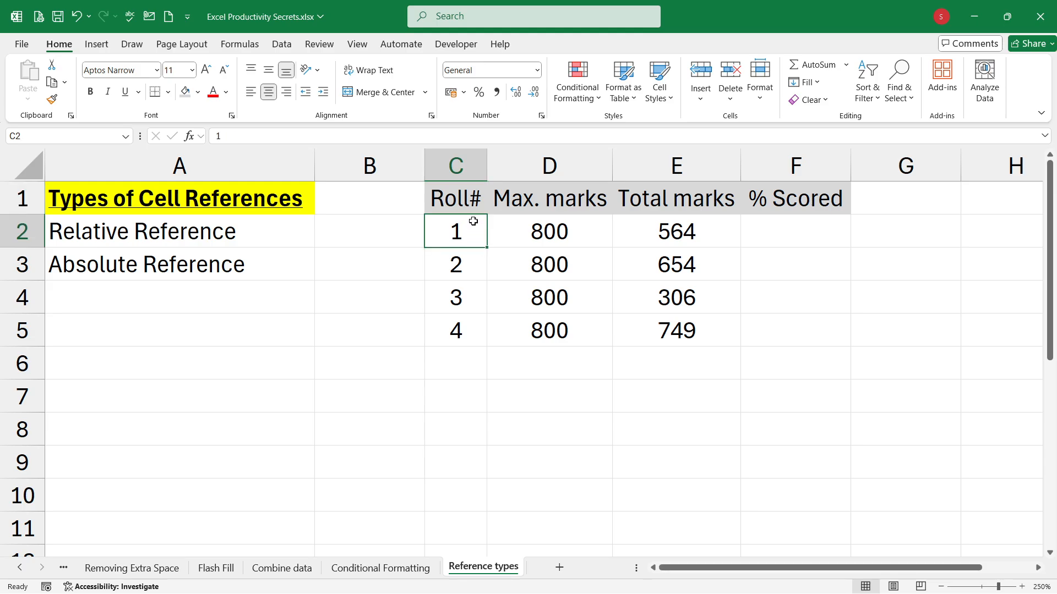
click(459, 337)
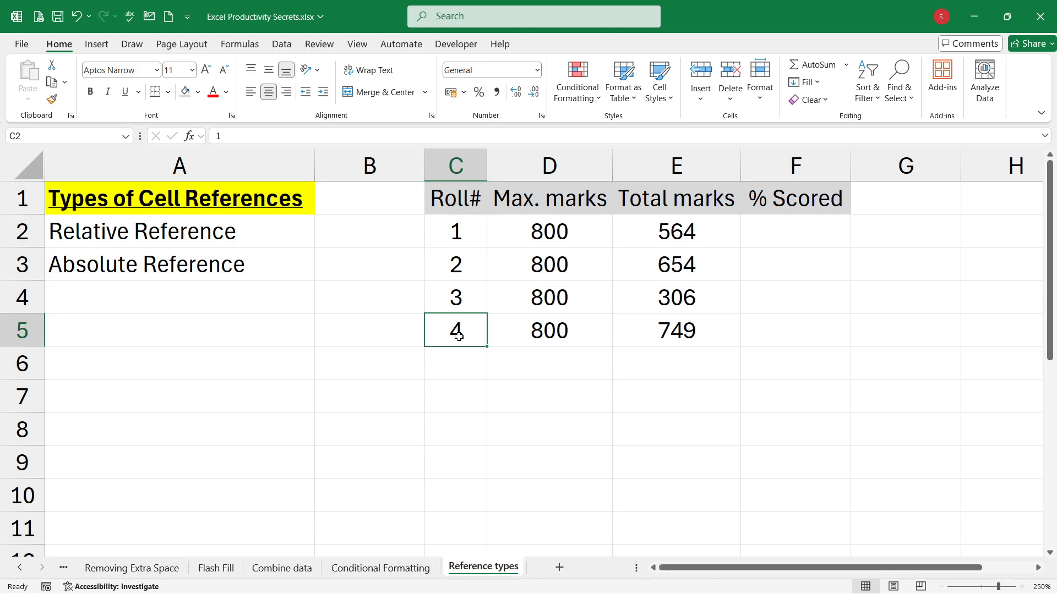
click(581, 231)
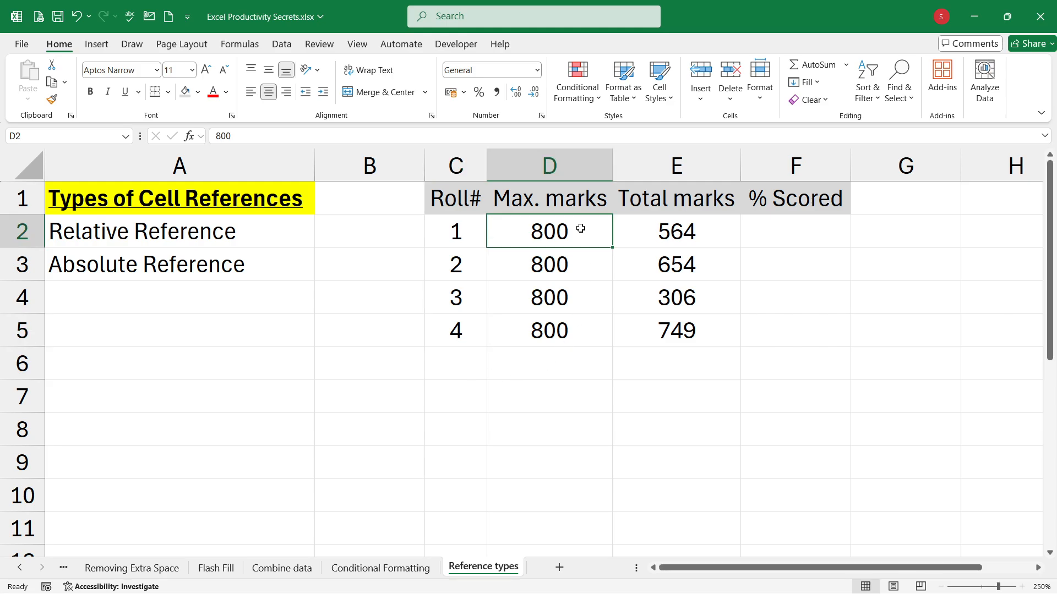
click(575, 272)
click(571, 293)
click(568, 328)
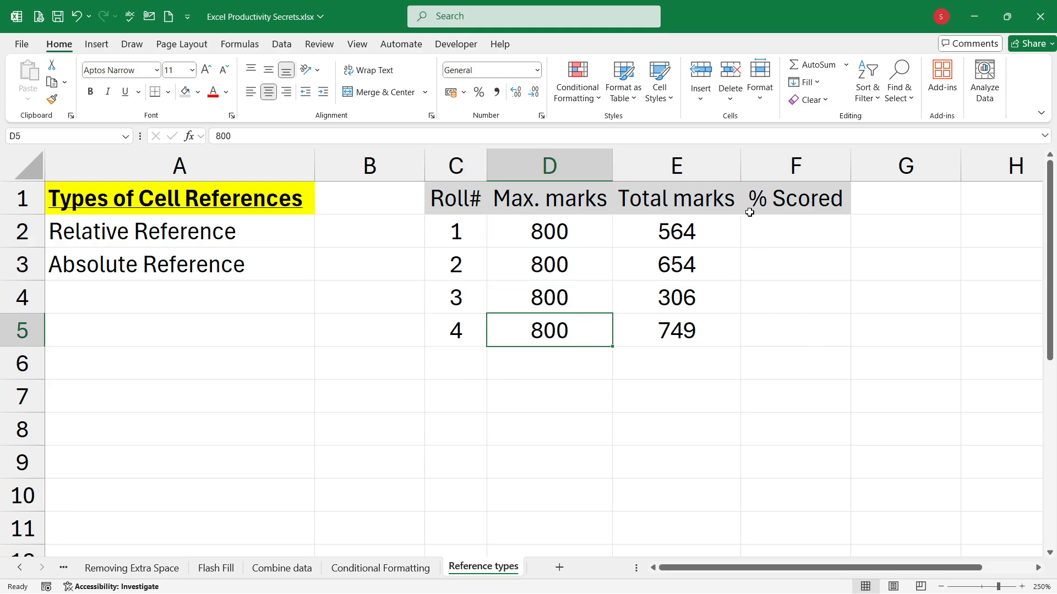
click(722, 231)
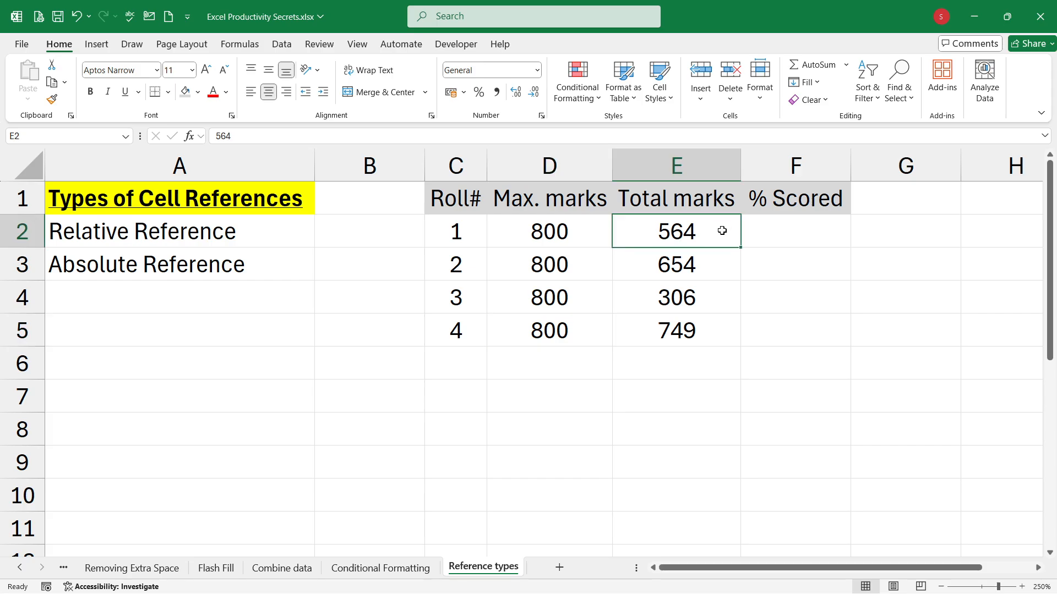
click(704, 267)
click(703, 301)
click(704, 324)
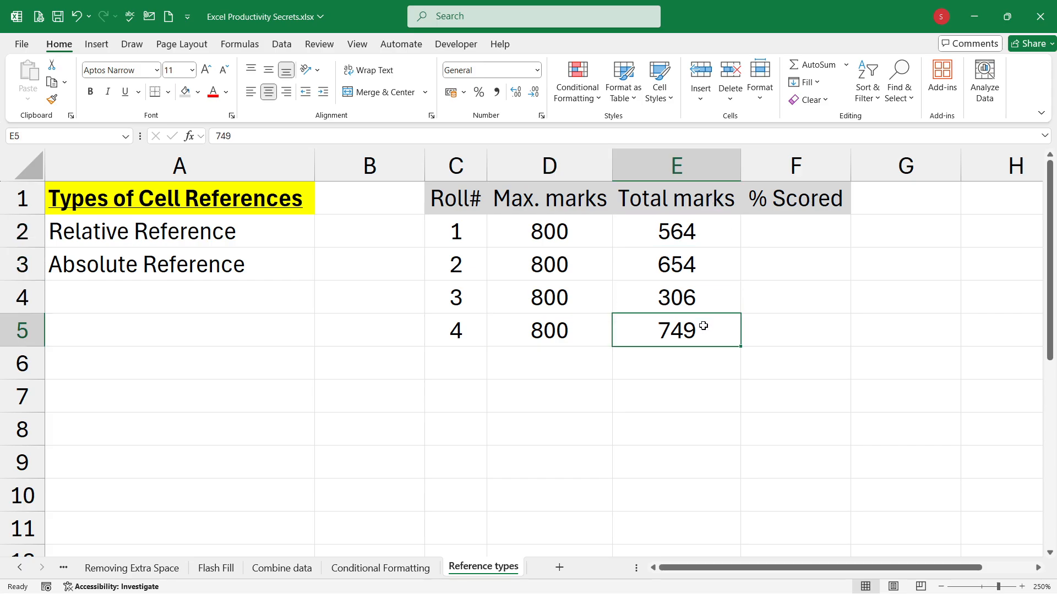
Step: Calculate the first student's % Scored in F2 with =E2/D2 and format the cell as a percentage
click(827, 228)
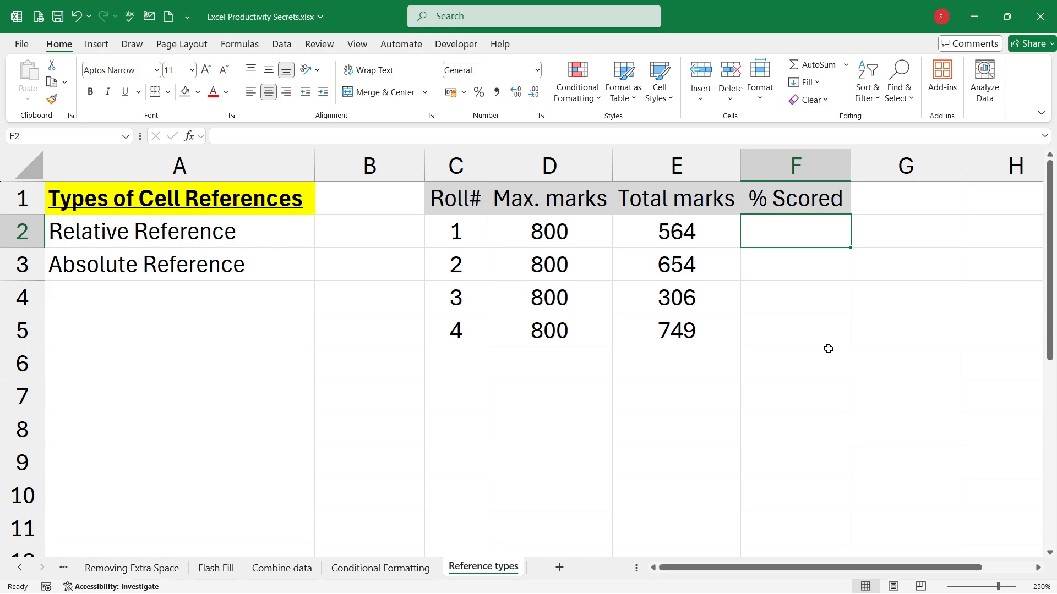
text(=)
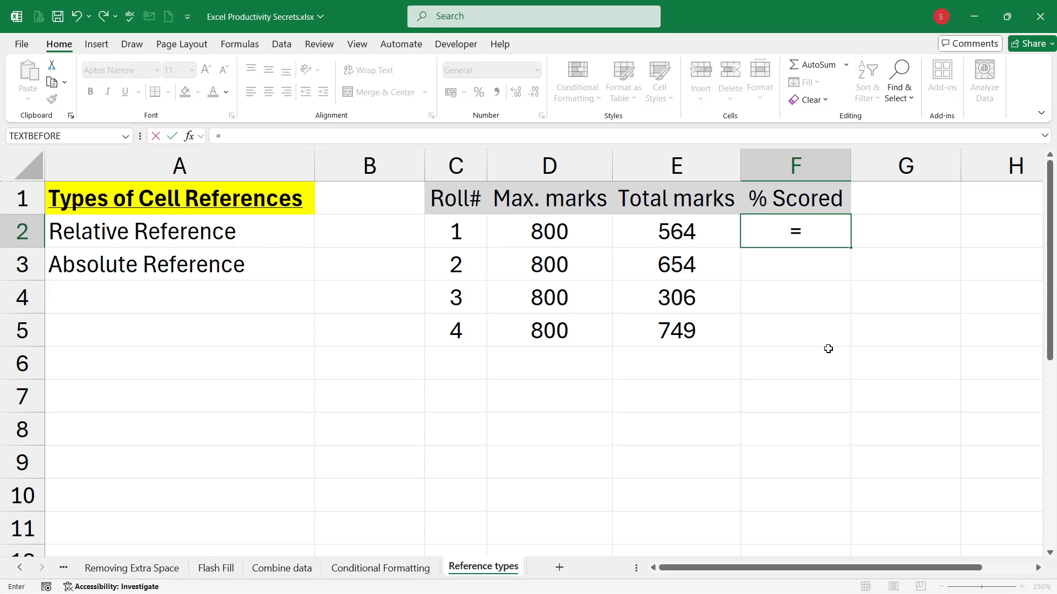
click(699, 231)
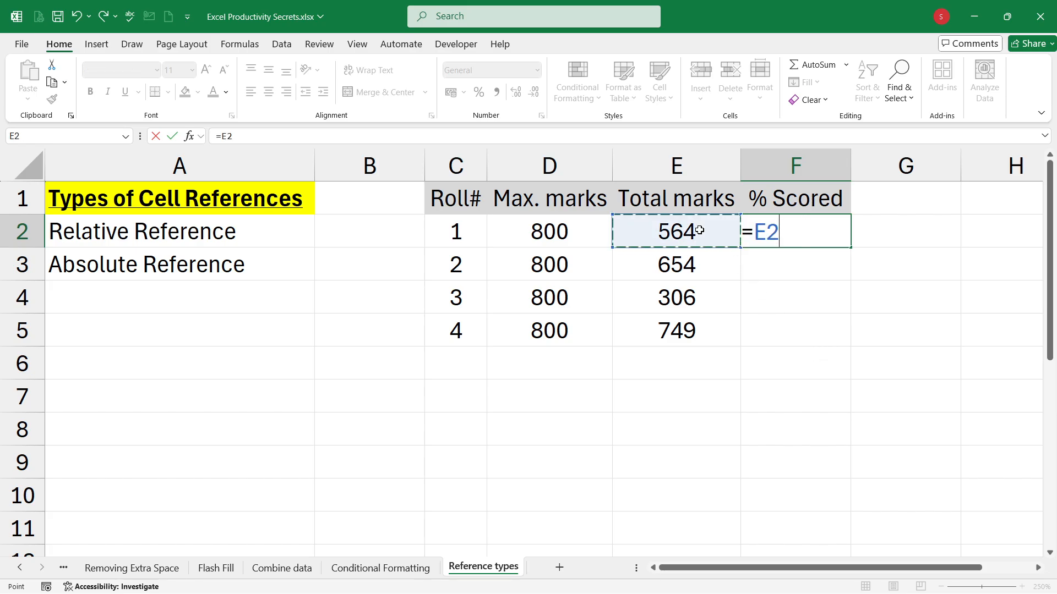
text(/)
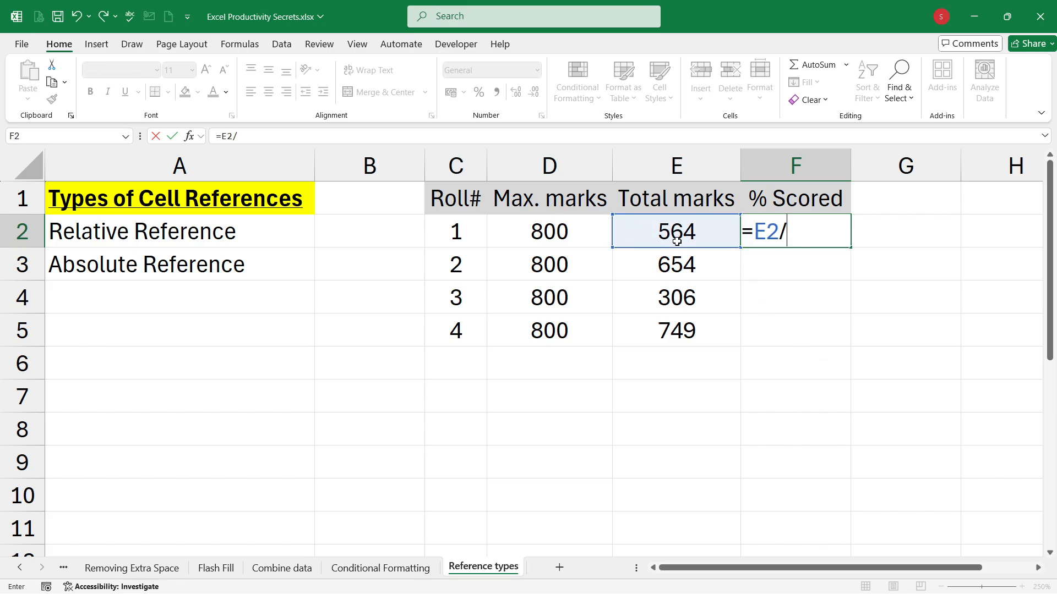
click(574, 229)
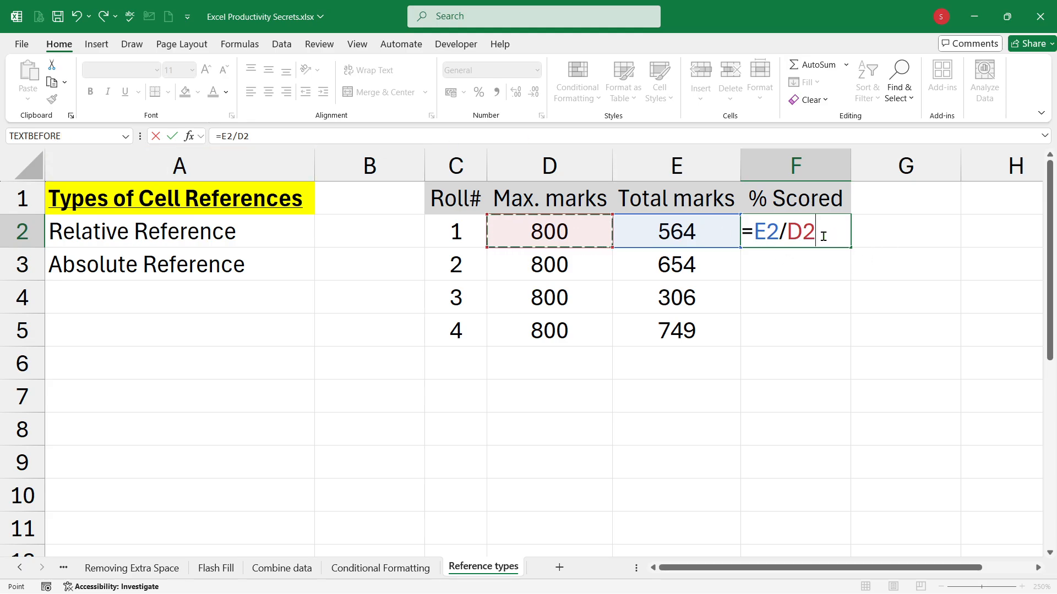
key(Return)
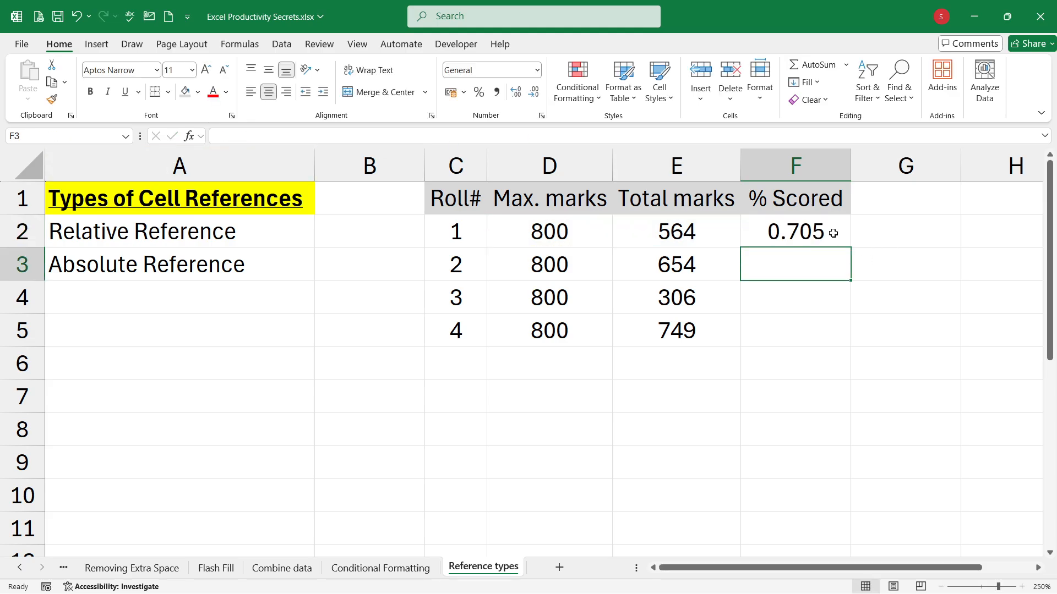
click(833, 233)
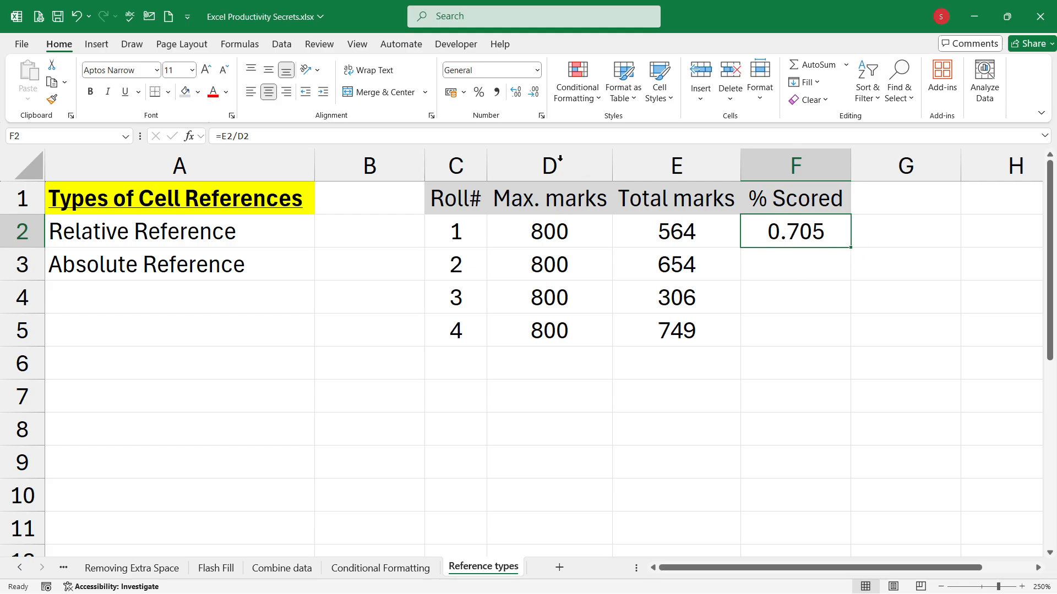
click(479, 92)
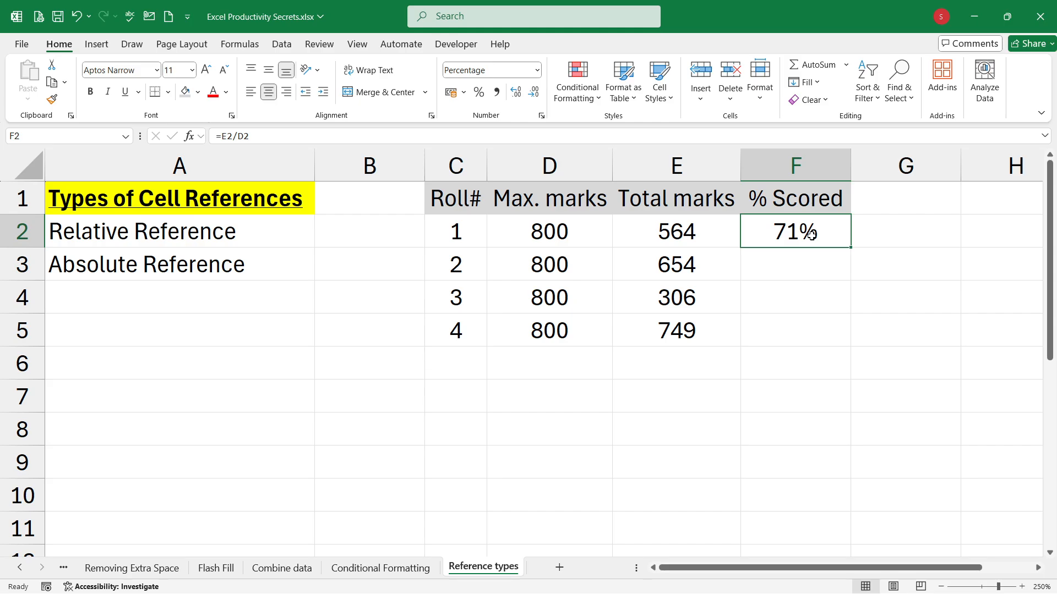
Step: Copy the % Scored formula from F2 into F3 and clear the copy selection
key(ctrl+c)
click(795, 266)
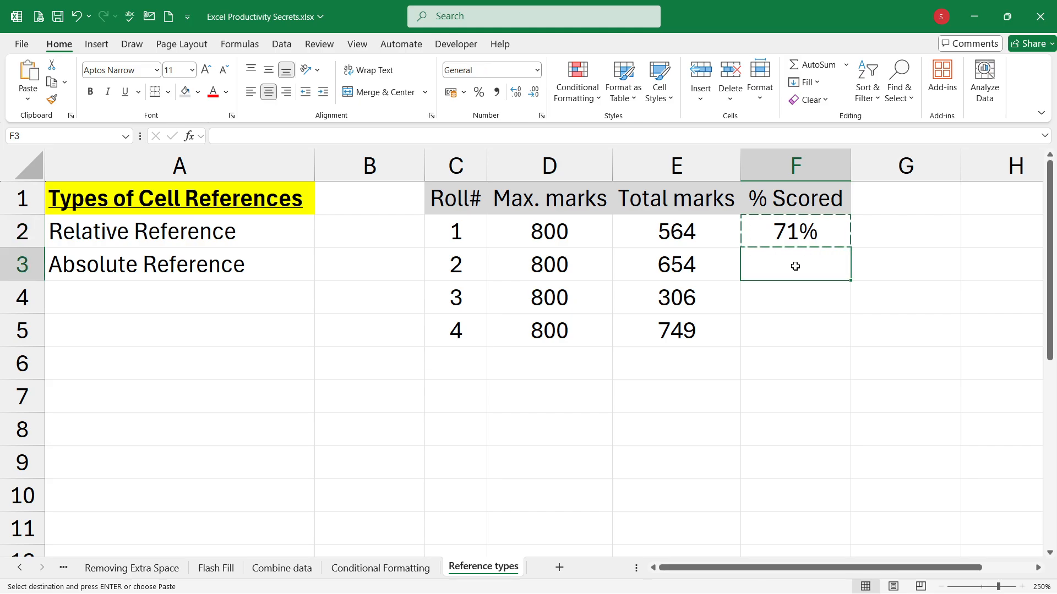
key(ctrl+v)
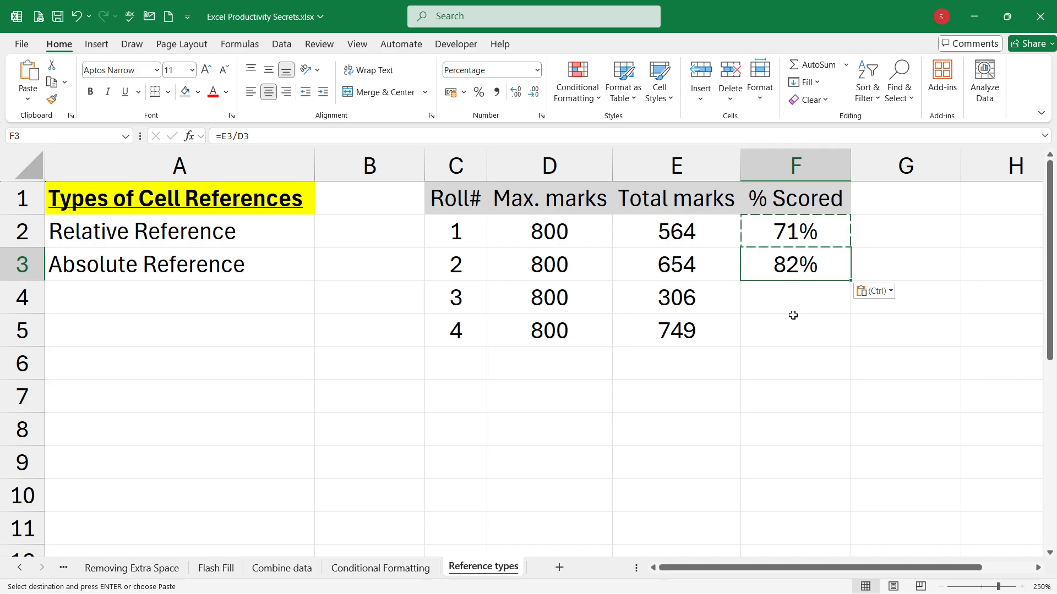
click(814, 290)
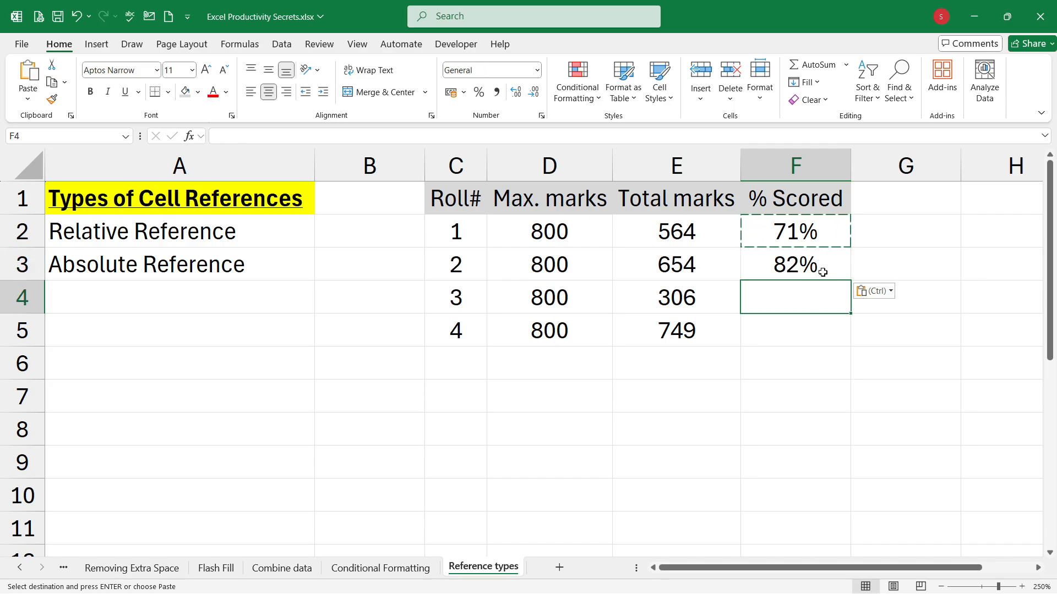
click(825, 267)
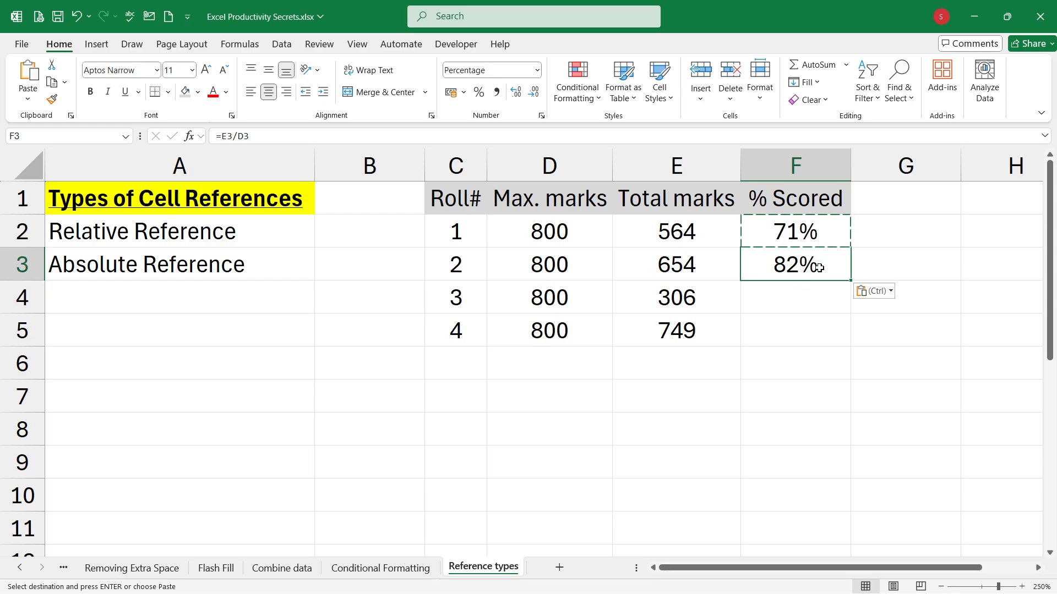
key(Escape)
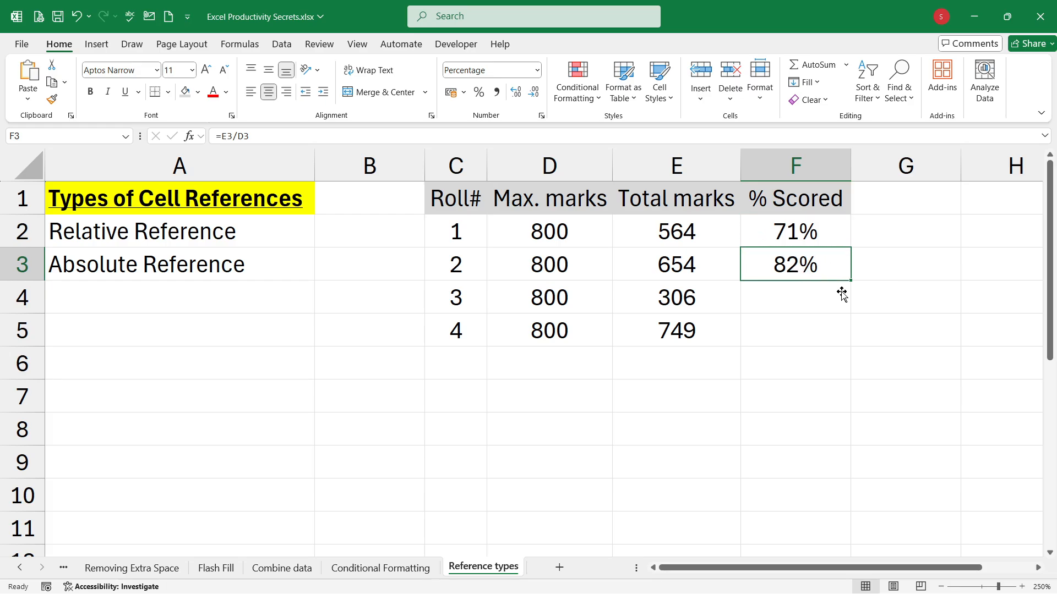
Step: Check the cell references in F3's formula and fill it down through F5
double_click(841, 292)
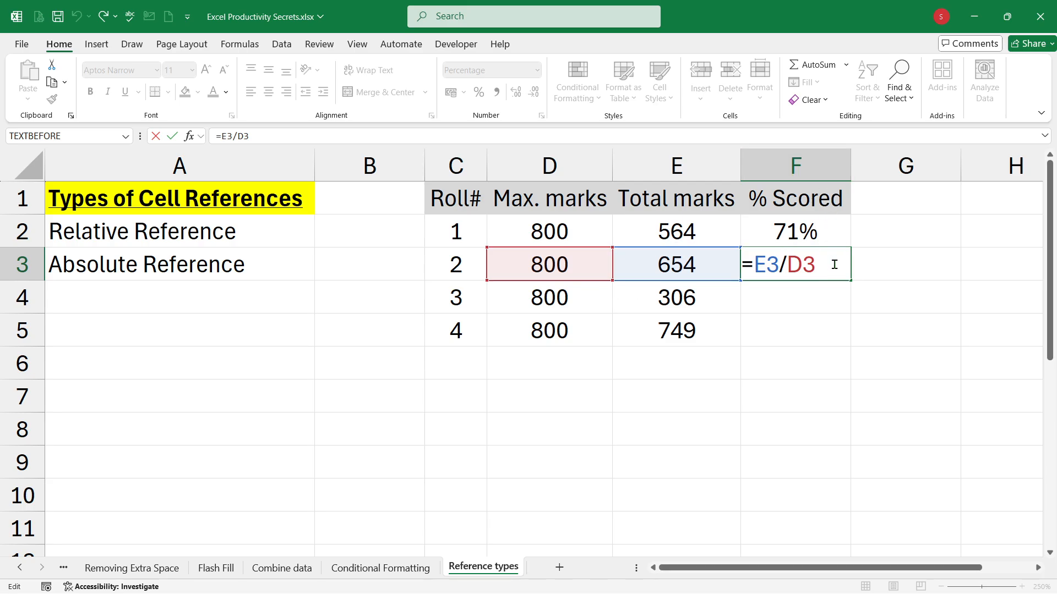
key(ctrl+Return)
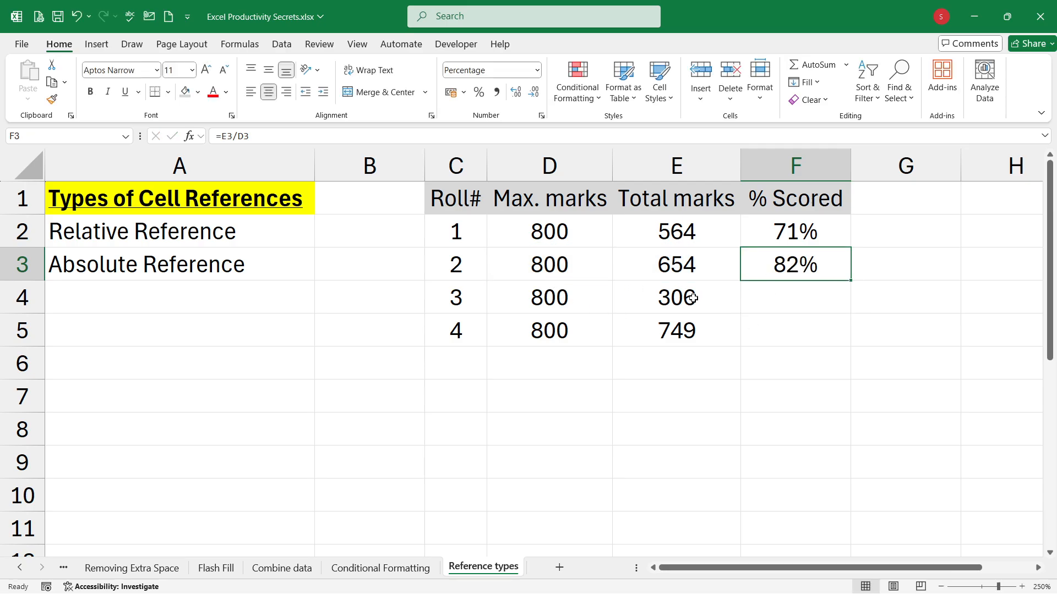
double_click(851, 280)
Step: Examine how the row references differ in the F4, F5 and F2 formulas, and check the maximum marks in D2
click(837, 296)
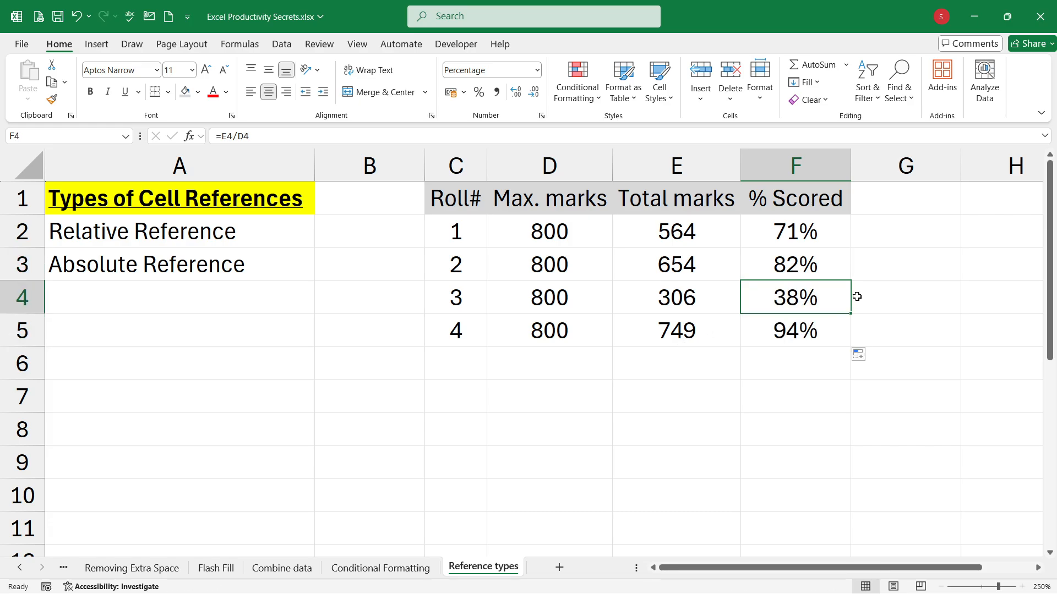
key(F2)
key(Escape)
click(836, 330)
key(F2)
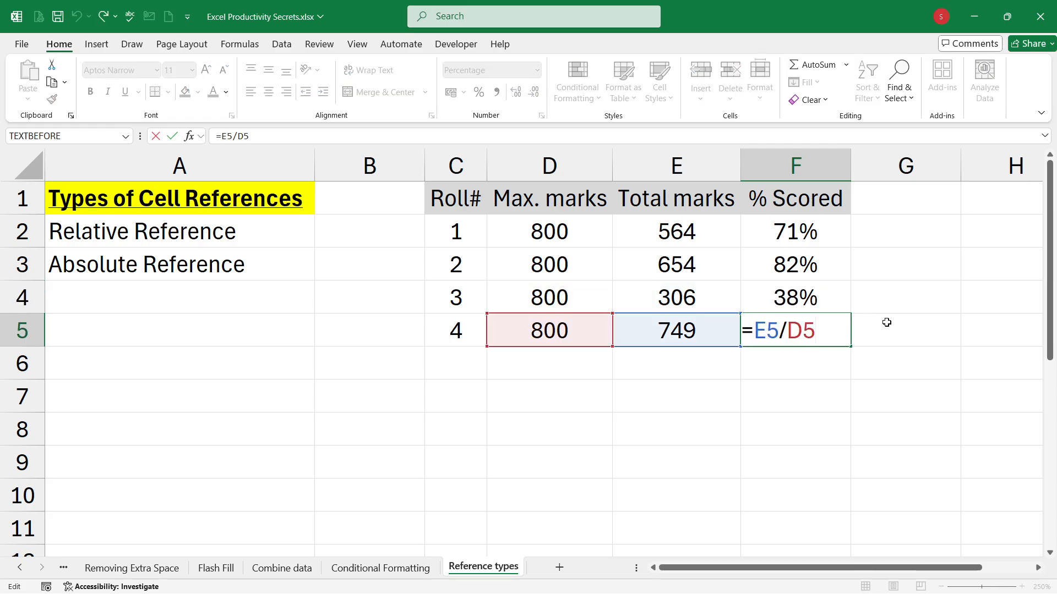
key(Escape)
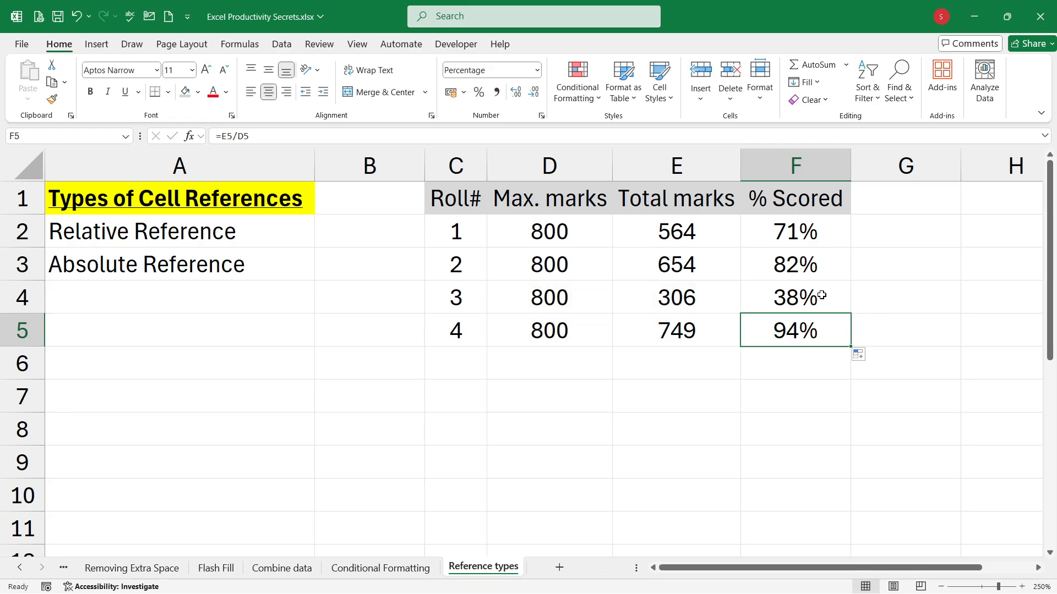
click(835, 233)
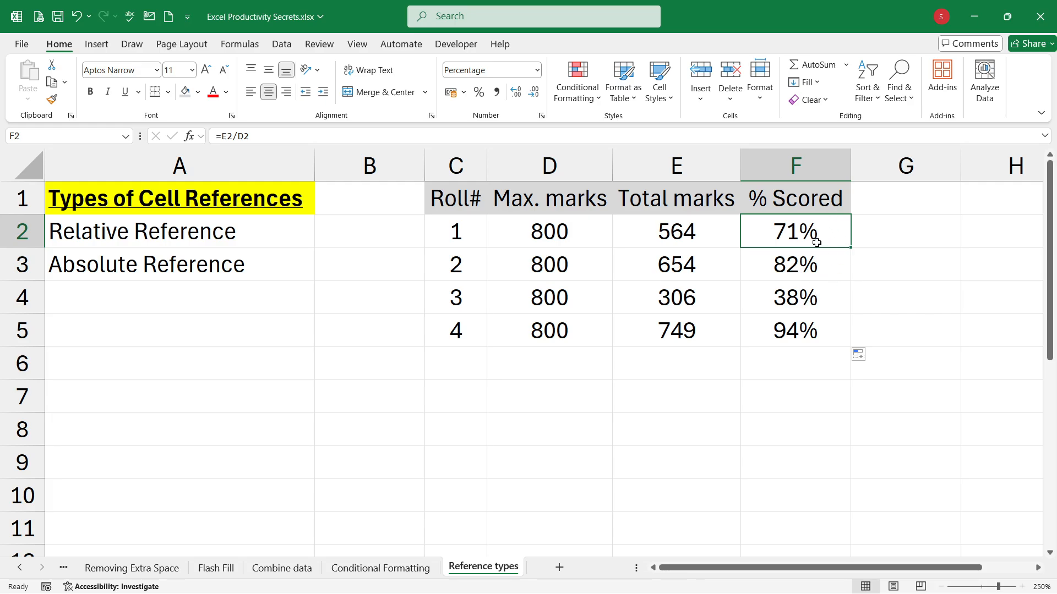
click(798, 334)
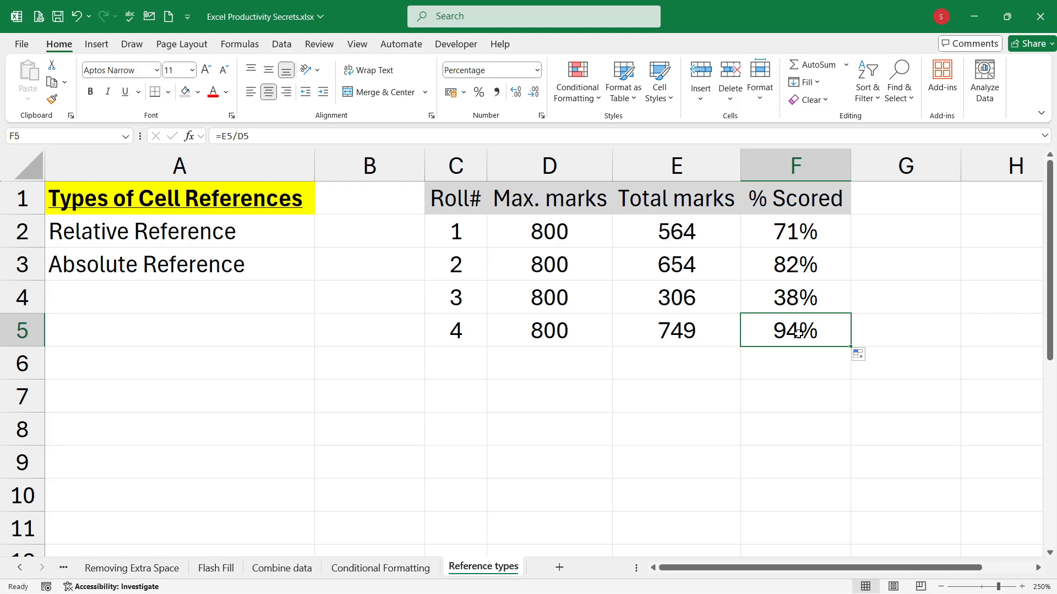
click(789, 407)
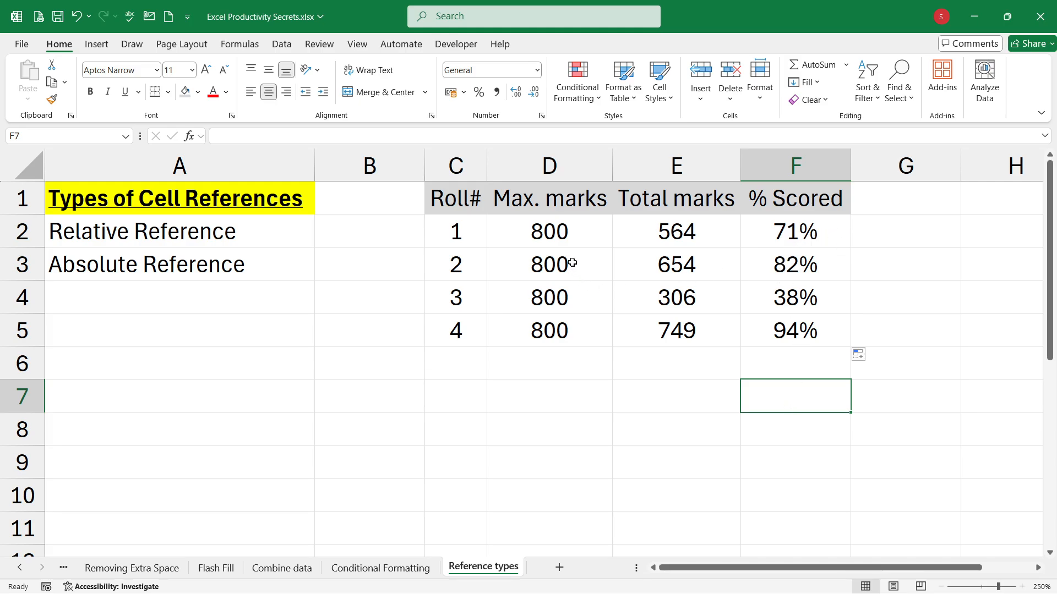
click(573, 231)
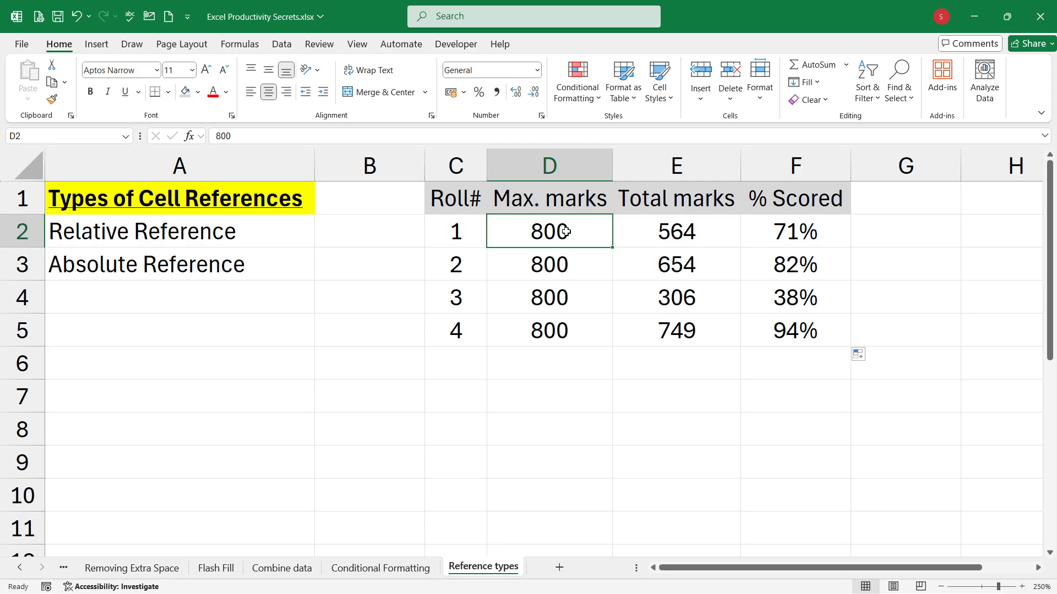
Step: Review the repeated maximum marks in D2:D5 and delete the entire Max. marks column
click(572, 165)
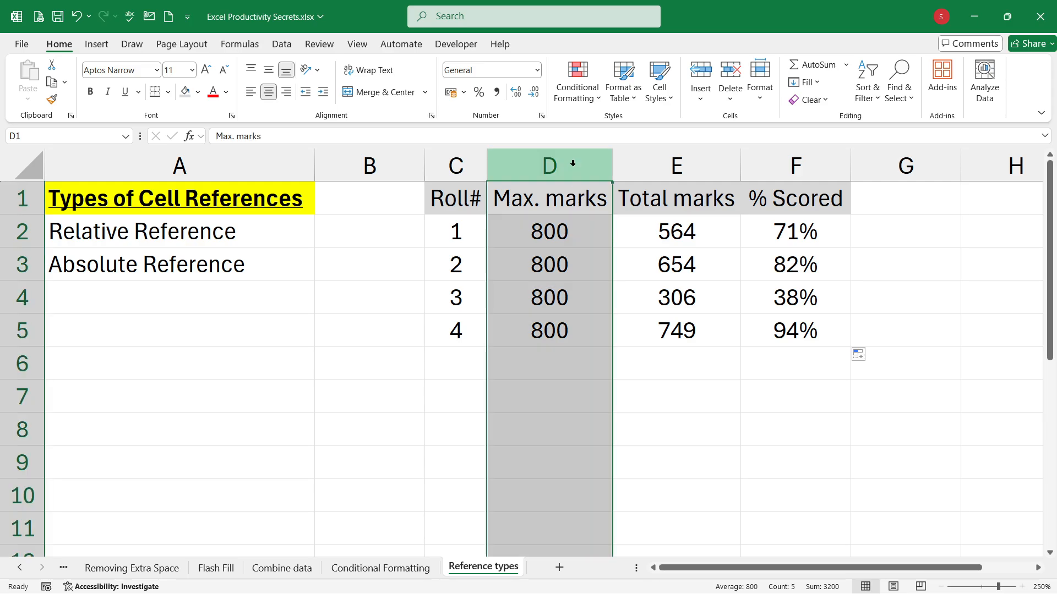
click(585, 243)
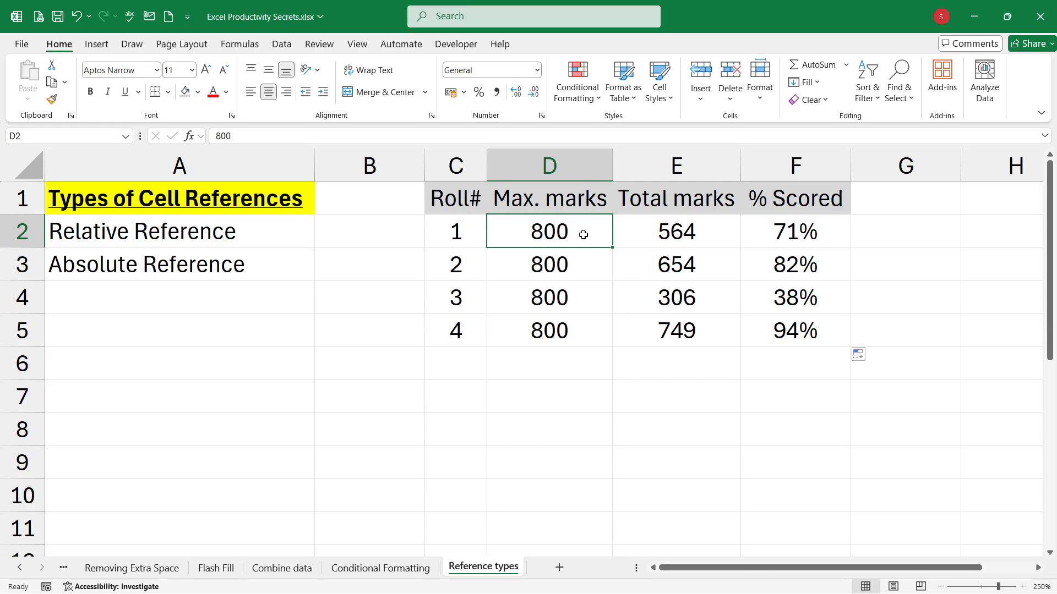
drag(581, 235, 567, 329)
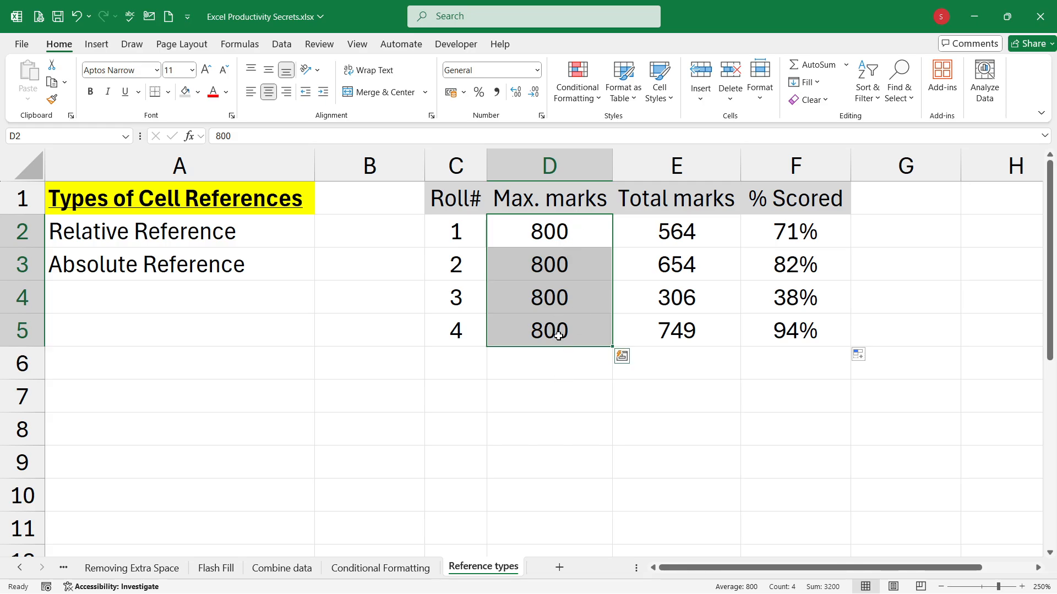
click(553, 409)
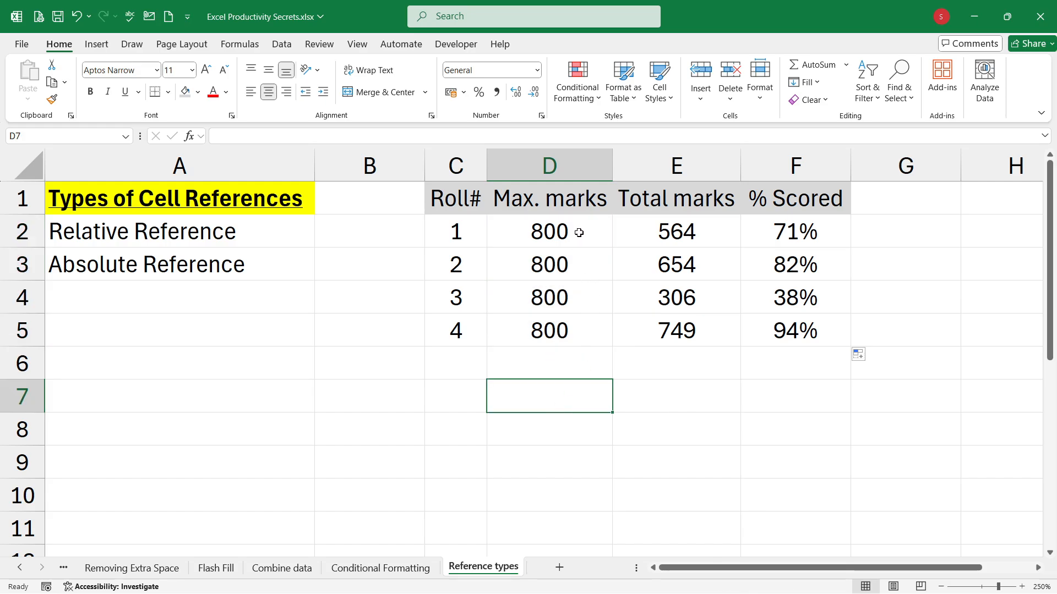
click(550, 163)
right_click(557, 166)
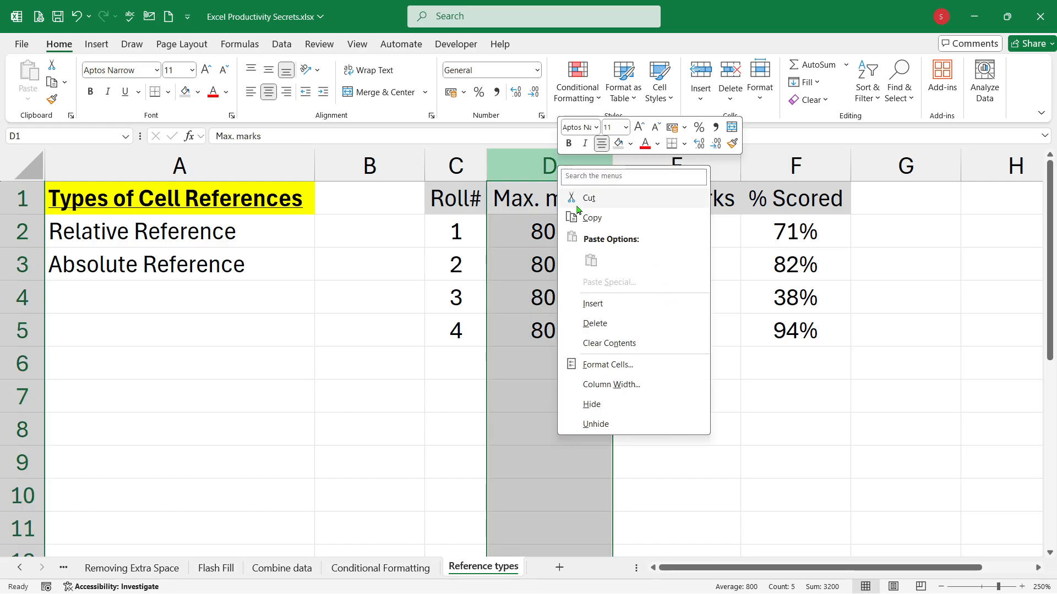
click(590, 323)
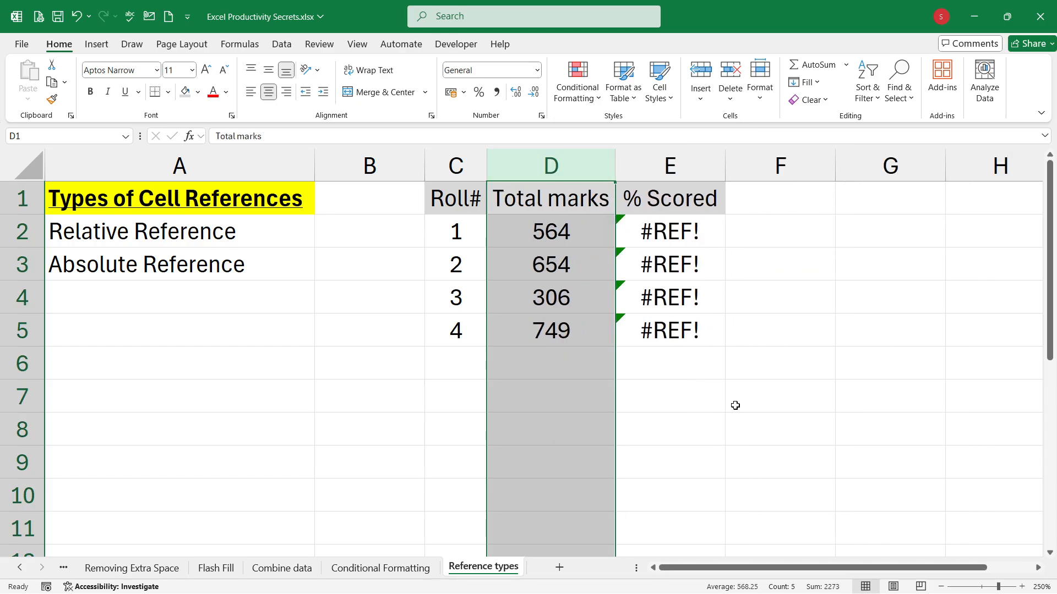
Step: Clear the broken % Scored formulas from E2:E5
click(736, 405)
drag(703, 227, 688, 331)
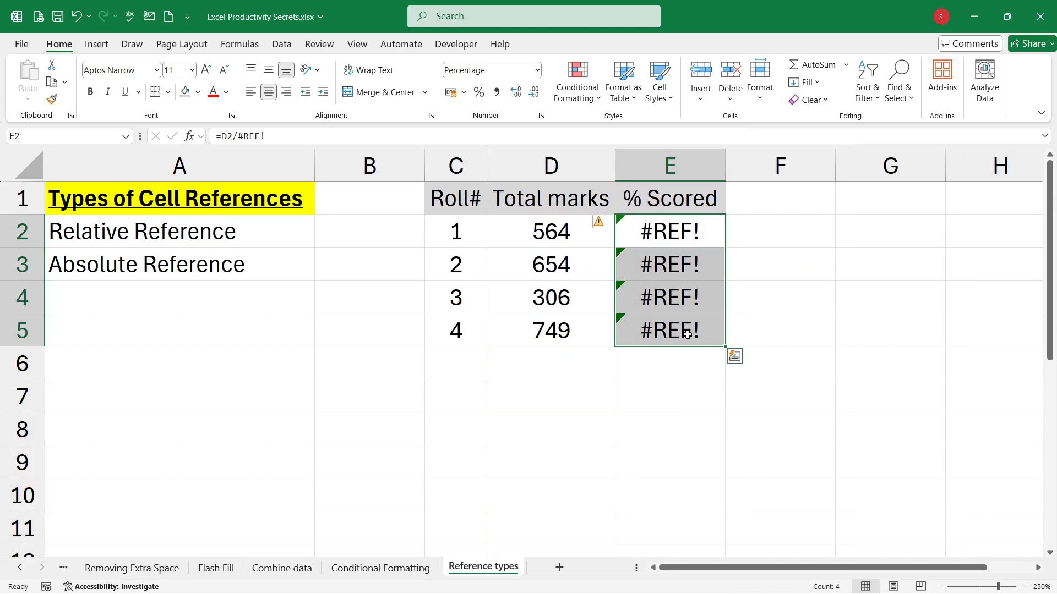
key(Delete)
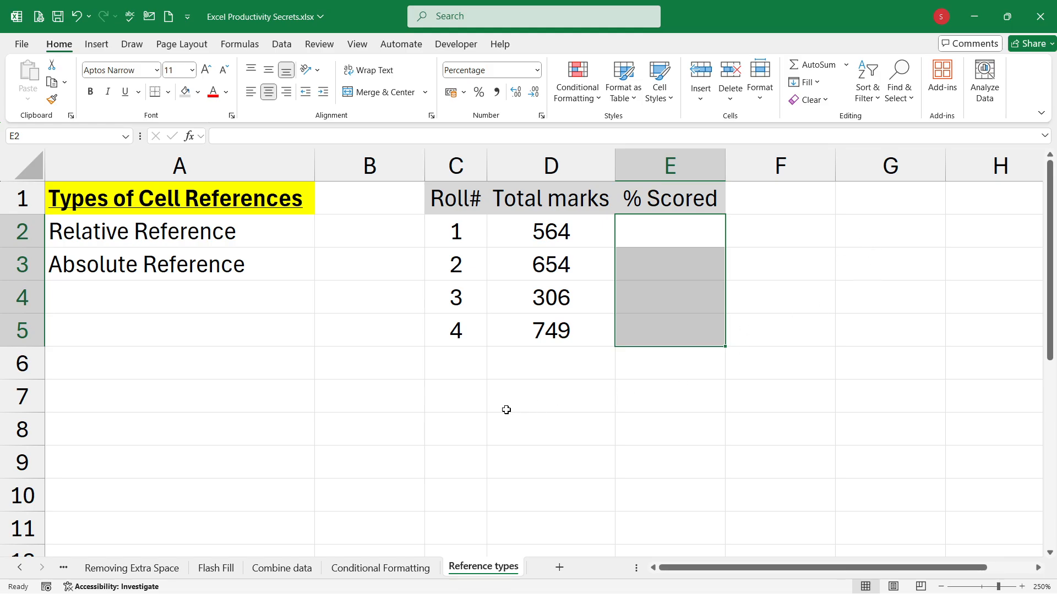
Step: Enter the label "Max. Marks" in C7 and the value 900 beside it in D7
click(469, 406)
text(Ma)
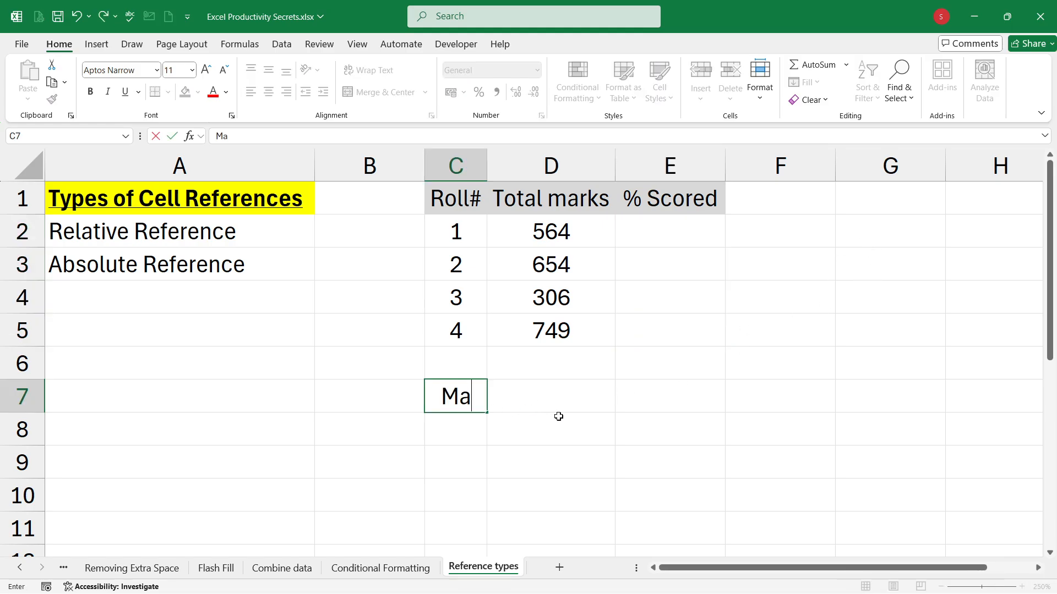
text(x. Ma)
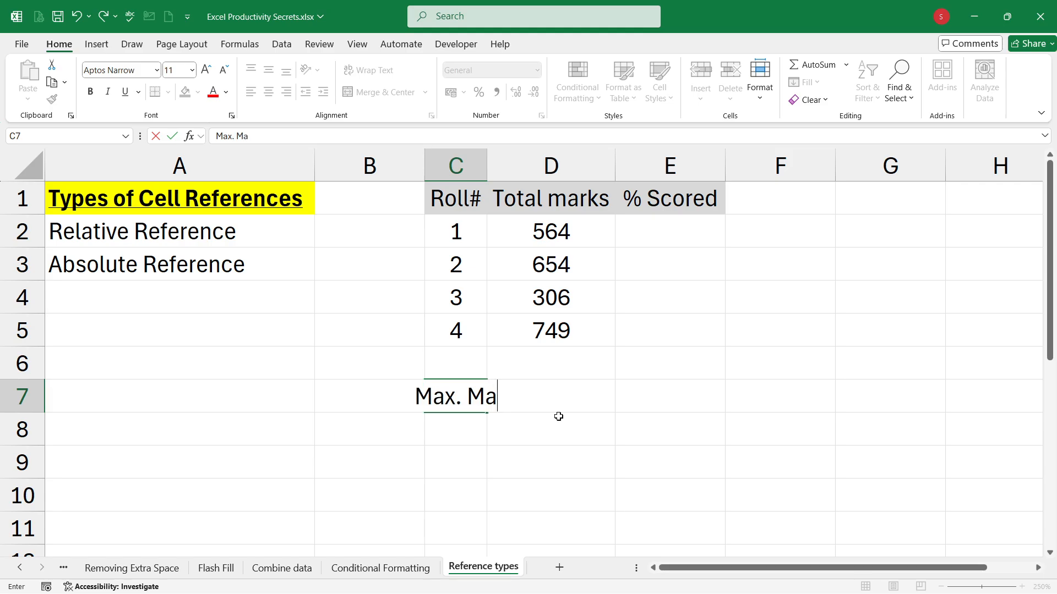
text(rks)
key(Return)
key(Up)
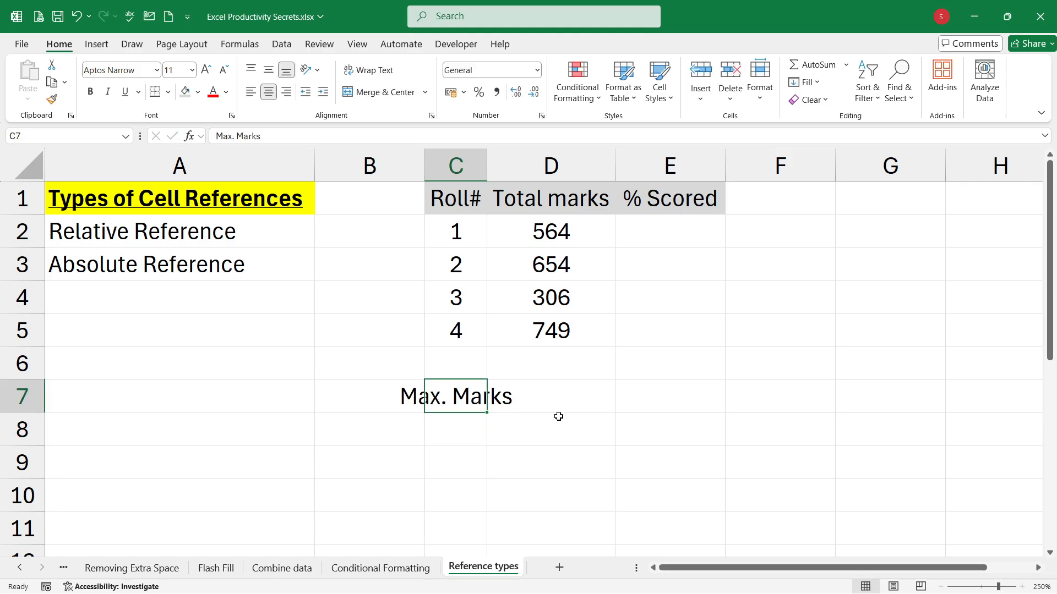
key(Right)
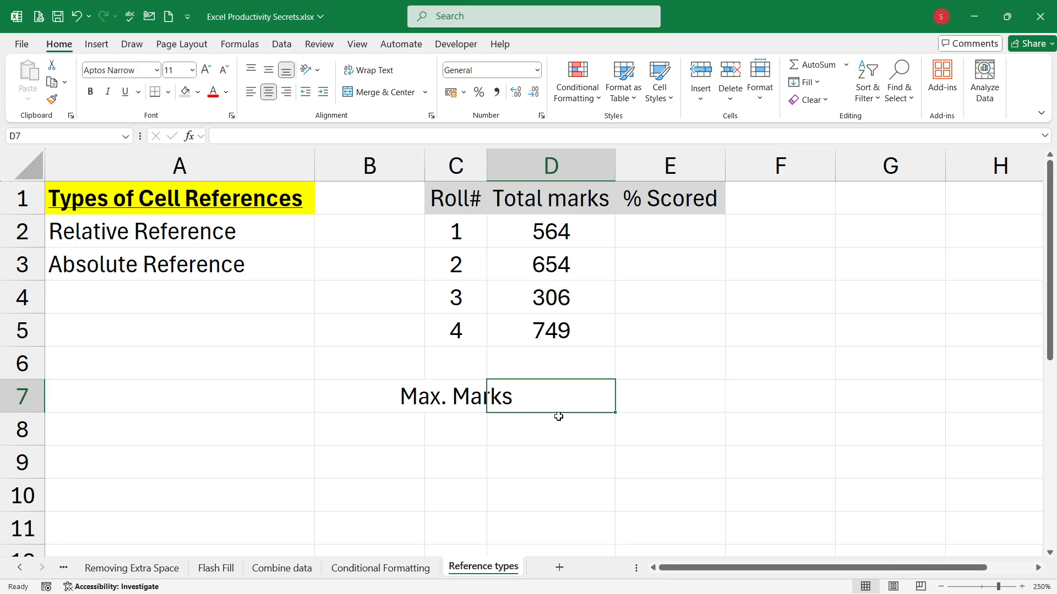
text(900)
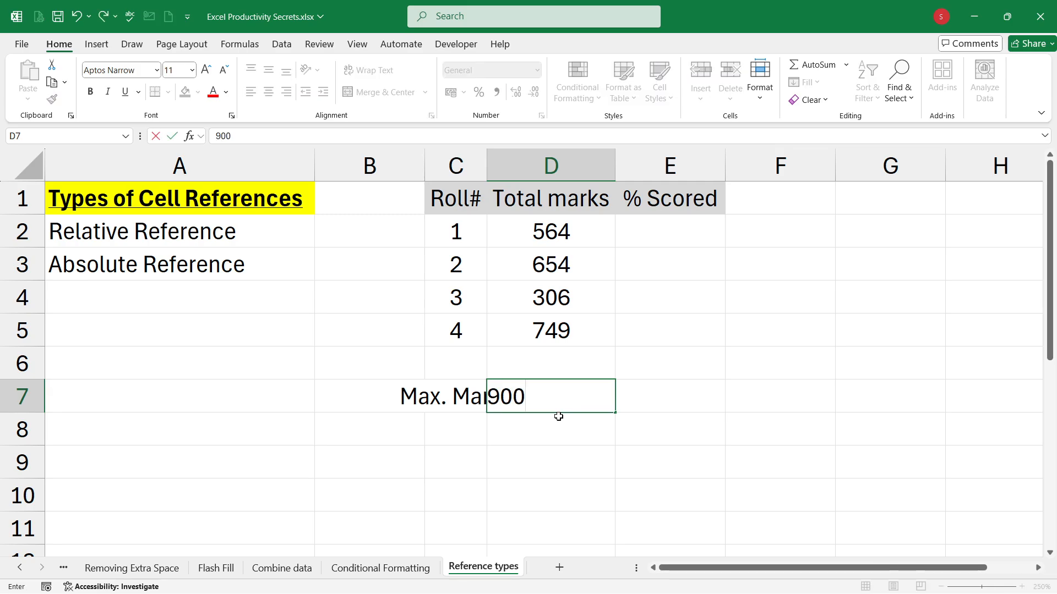
key(Return)
key(Up)
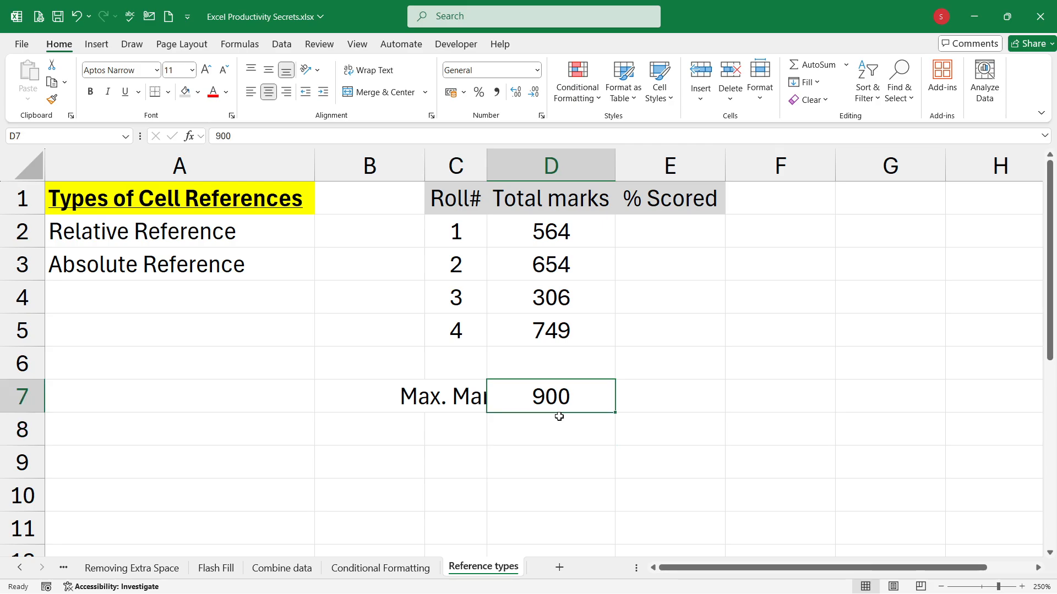
Step: Right-align the Max. Marks label in C7
click(474, 406)
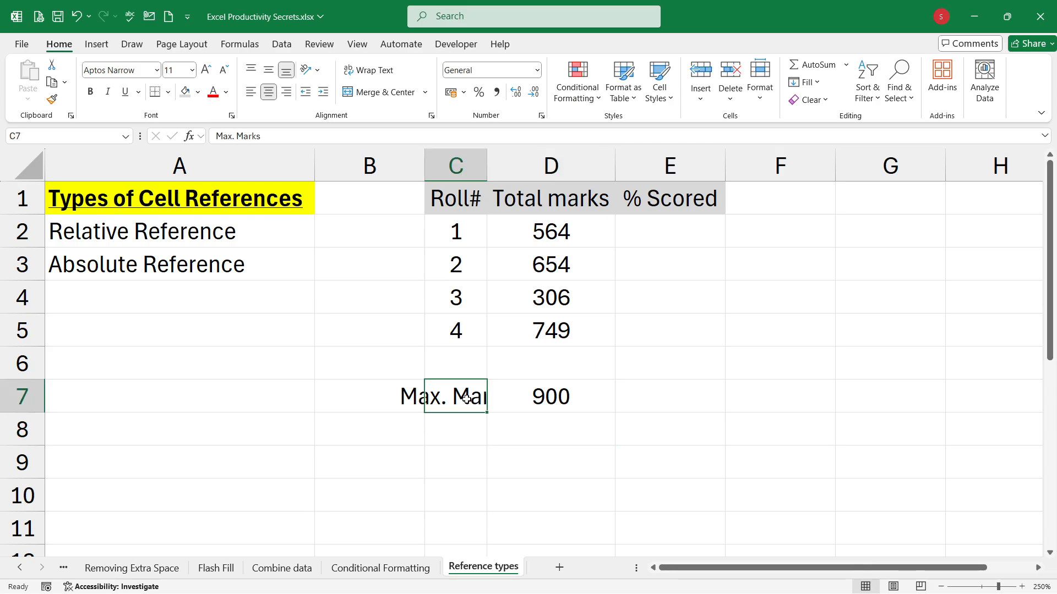
click(288, 93)
click(552, 468)
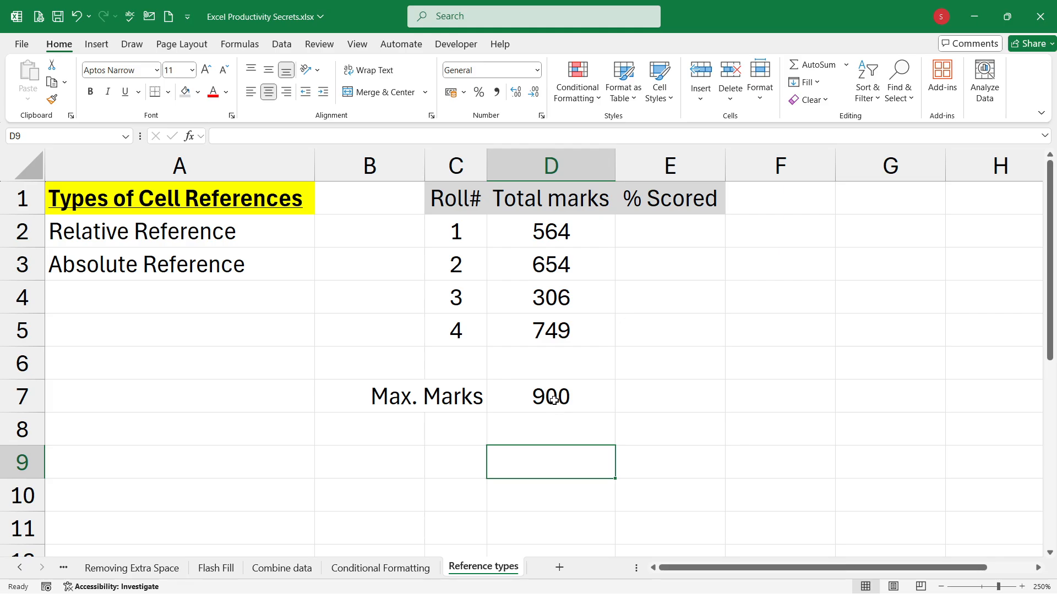
Step: Calculate the first student's % Scored in E2 with the formula =D2/D7
click(554, 400)
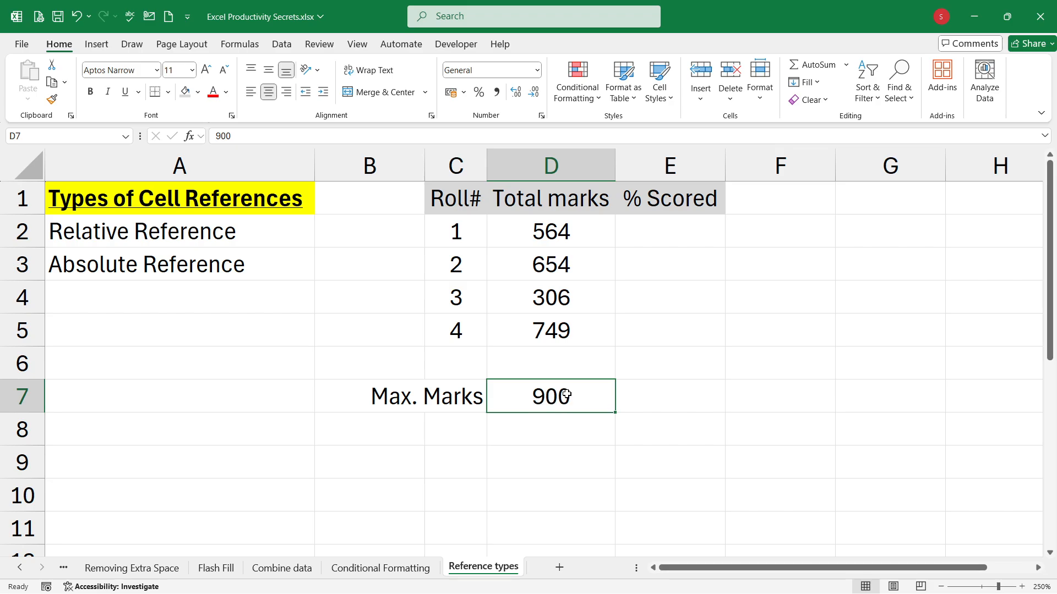
click(588, 227)
click(664, 225)
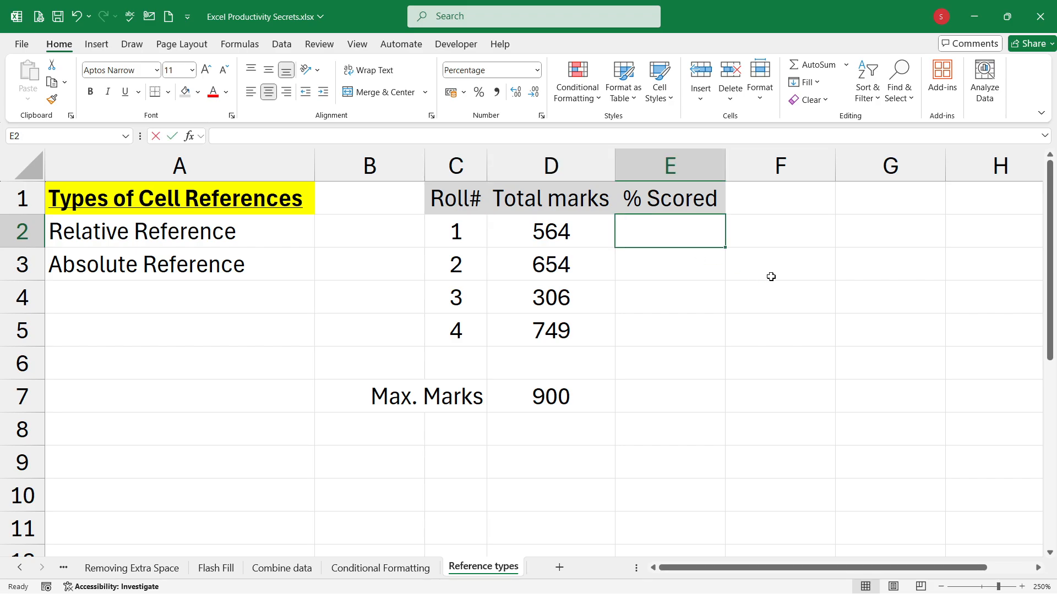
text(=)
key(Left)
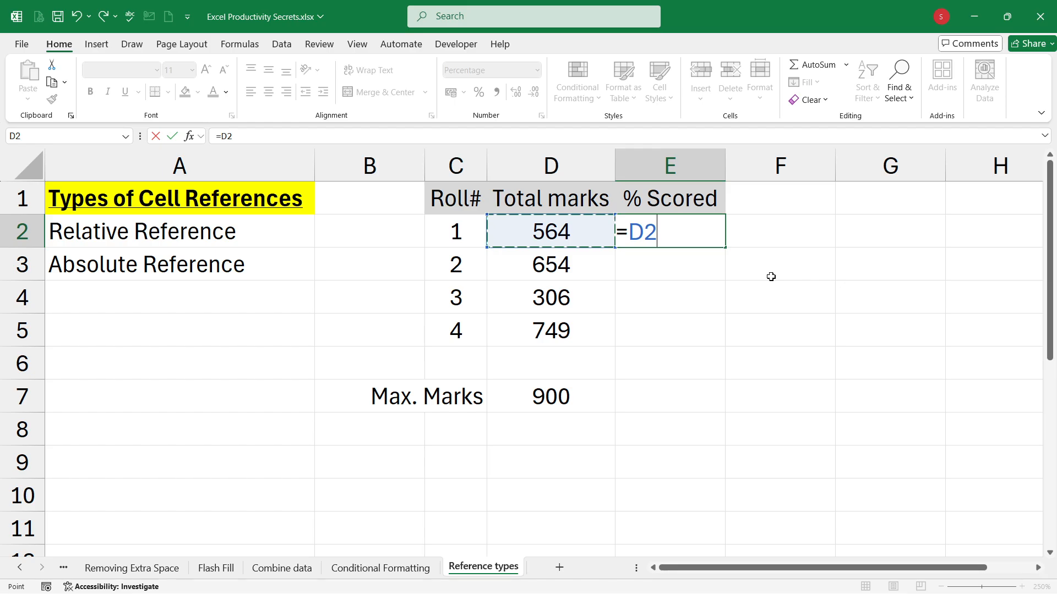
text(/)
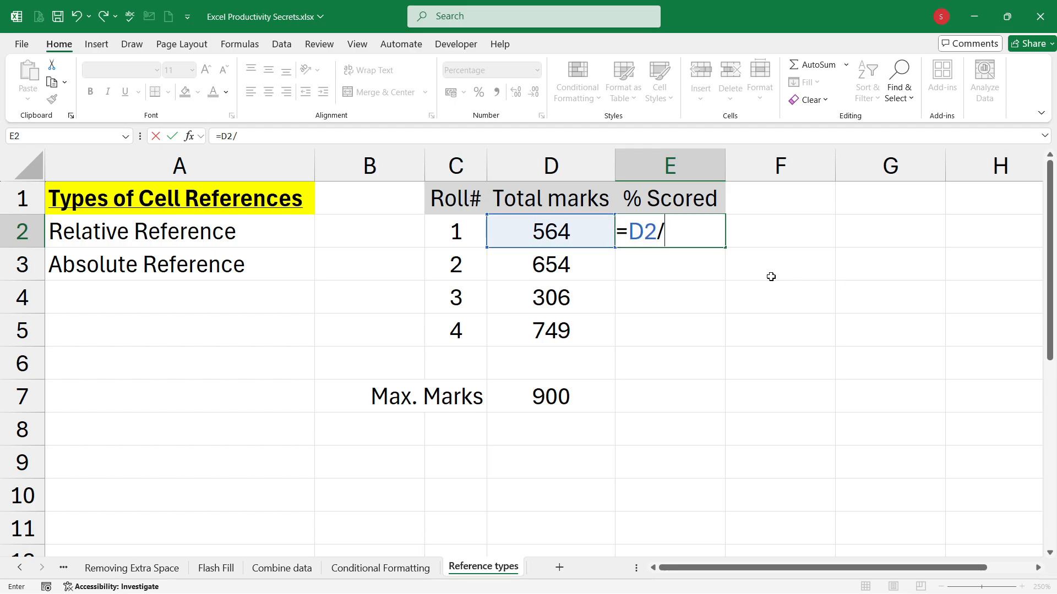
click(585, 394)
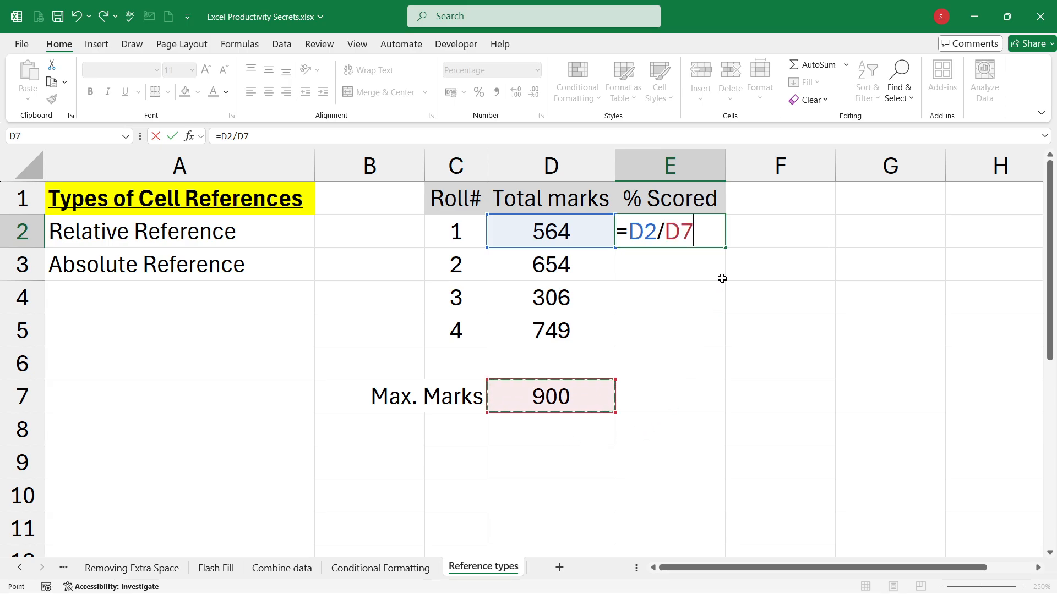
key(Return)
key(Up)
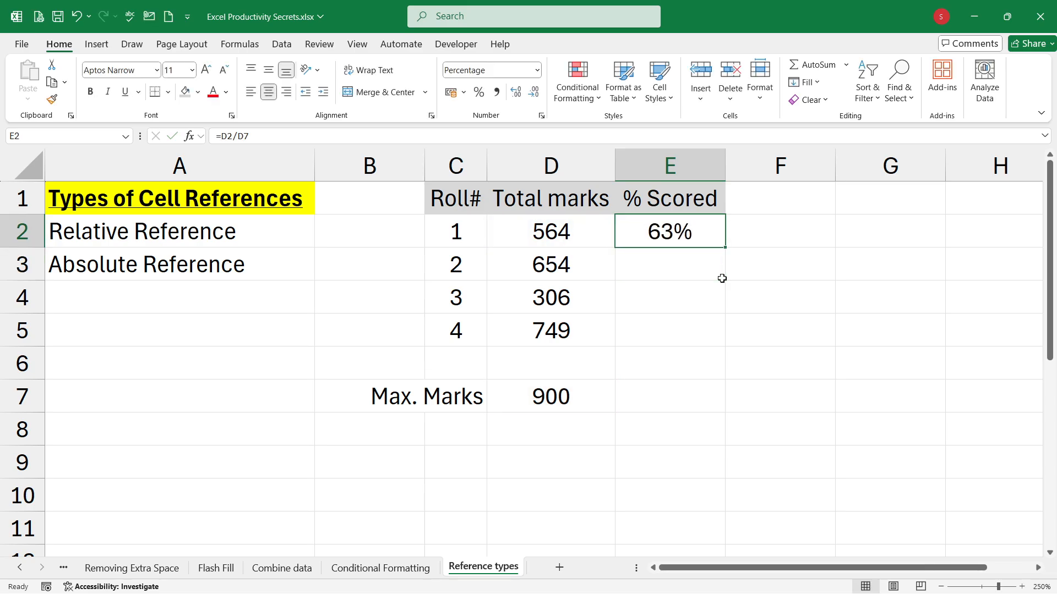
Step: Try to fill the relative % Scored formula from E2 down into E3
click(571, 230)
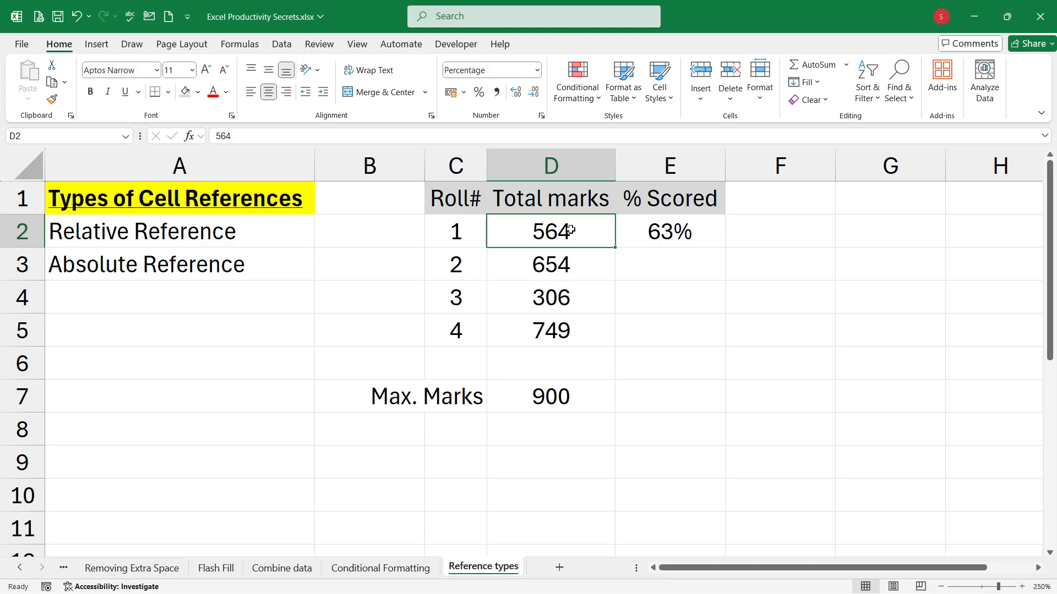
click(473, 233)
click(558, 223)
click(690, 224)
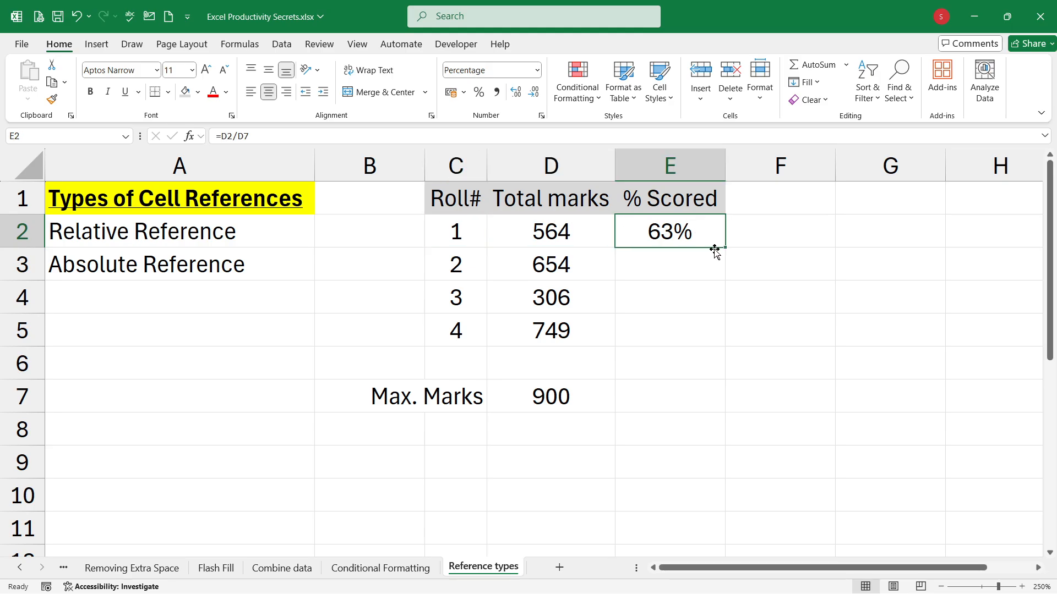
drag(726, 246, 724, 278)
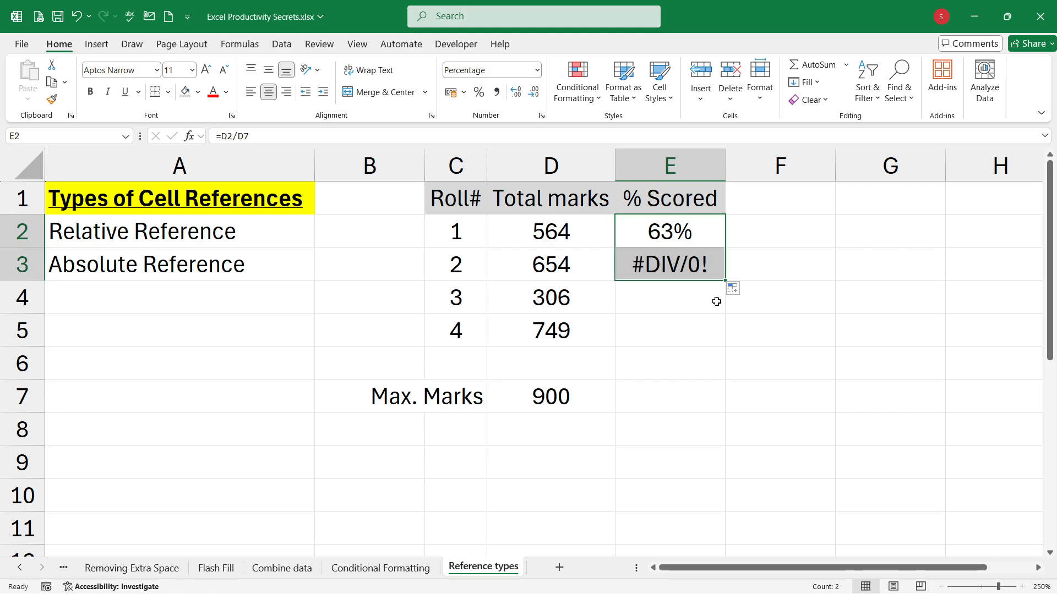
Step: Check which cells E3's copied formula references and clear the formula from E3
click(705, 266)
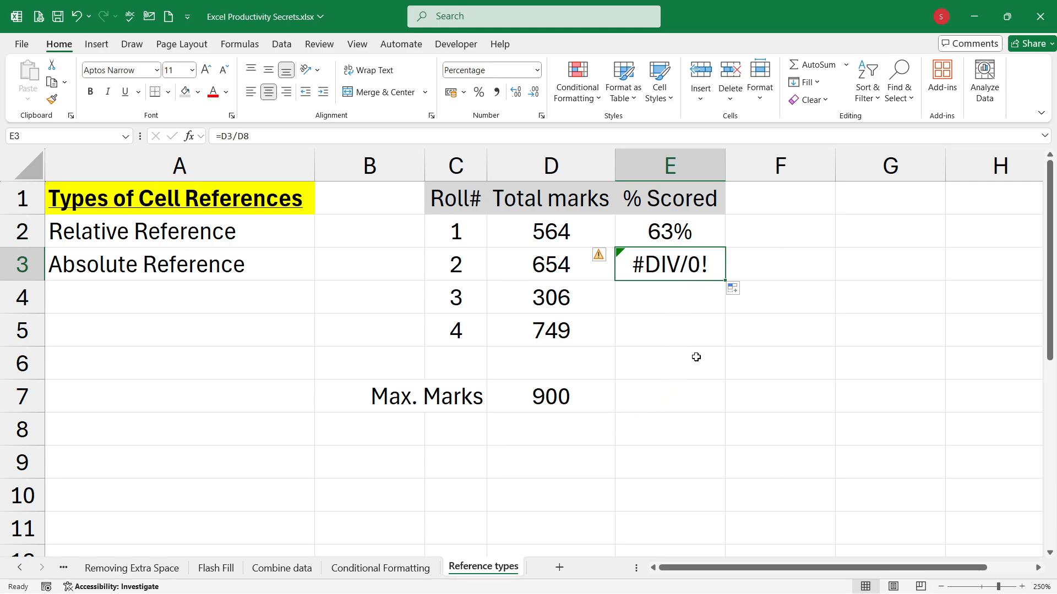
key(F2)
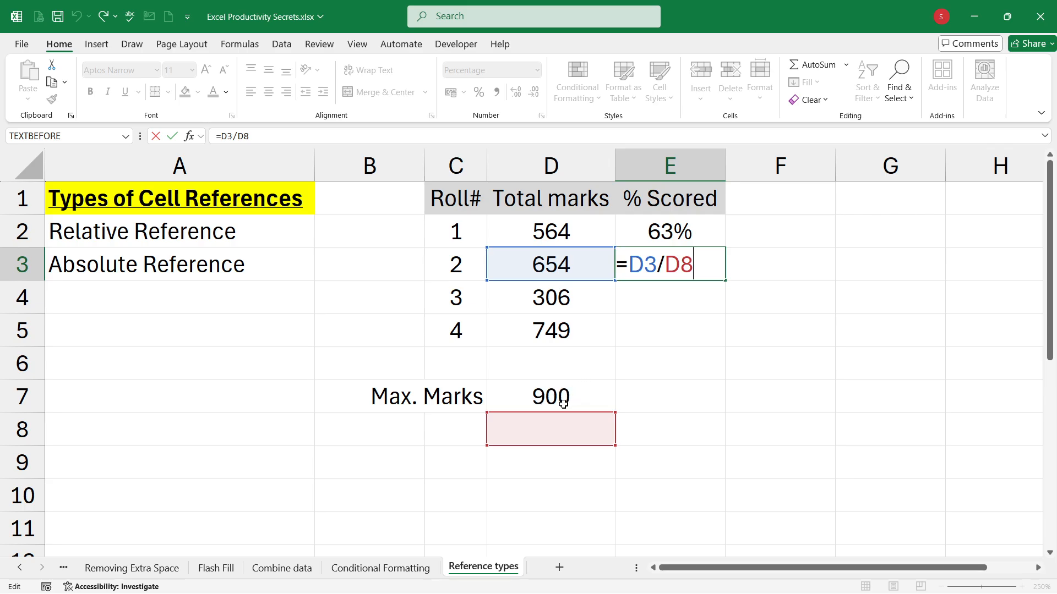
key(ctrl+Return)
key(Delete)
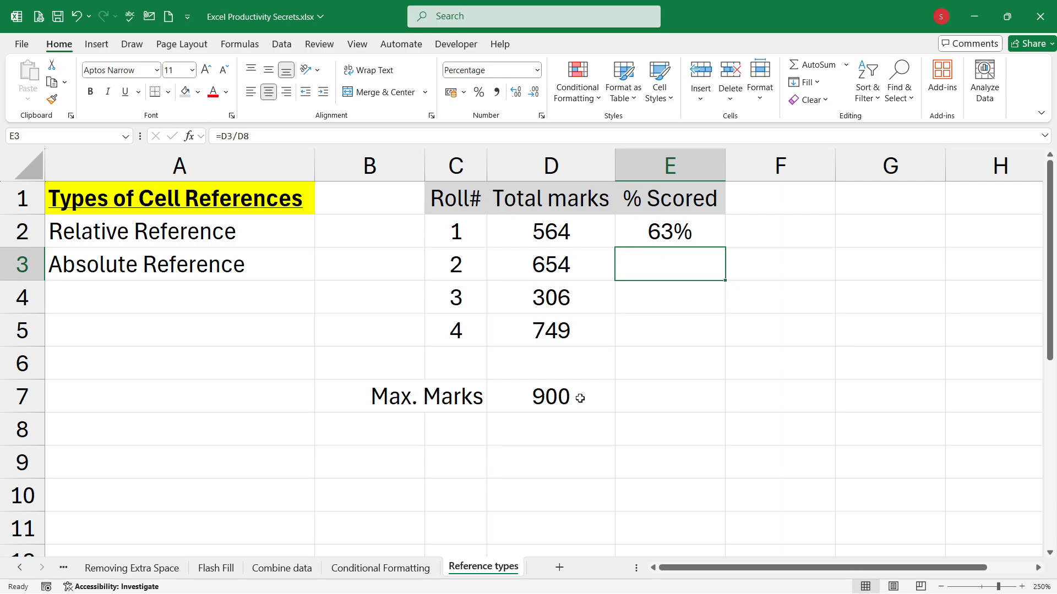
Step: Make the Max. Marks reference in E2's formula absolute so that it reads =D2/$D$7
key(Up)
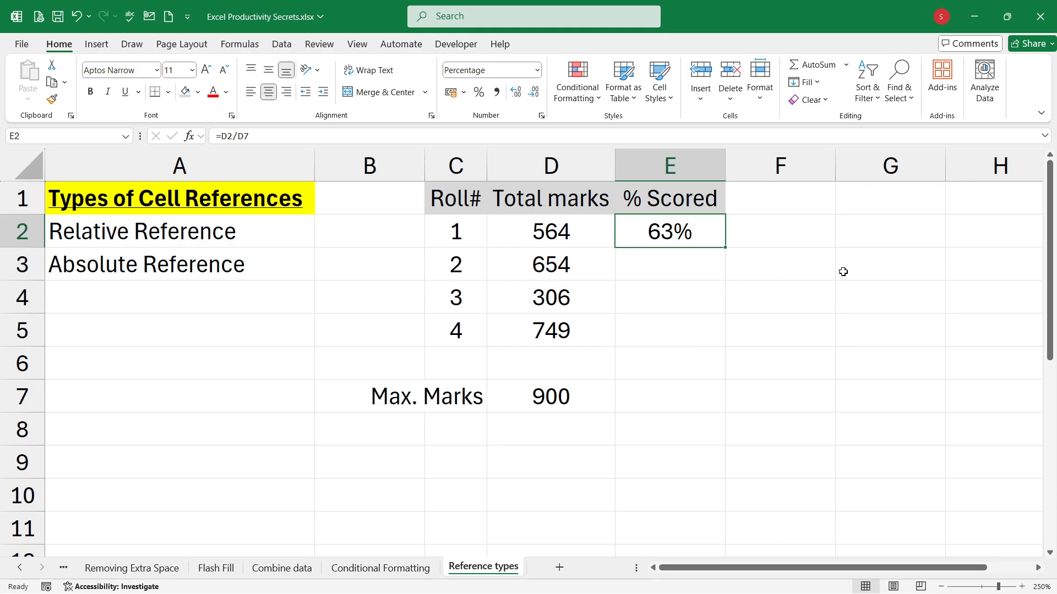
key(F2)
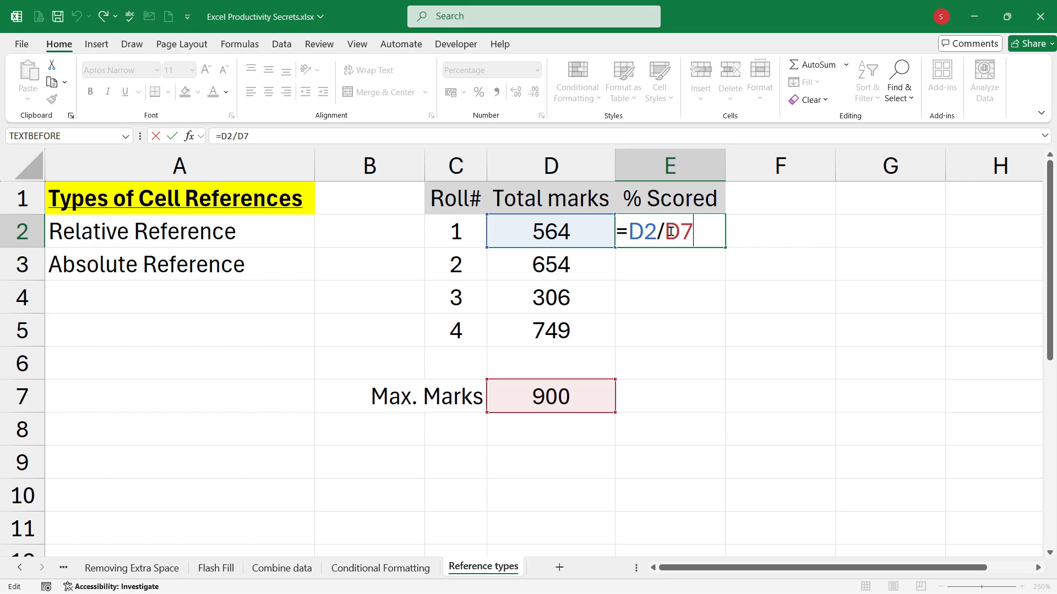
key(F4)
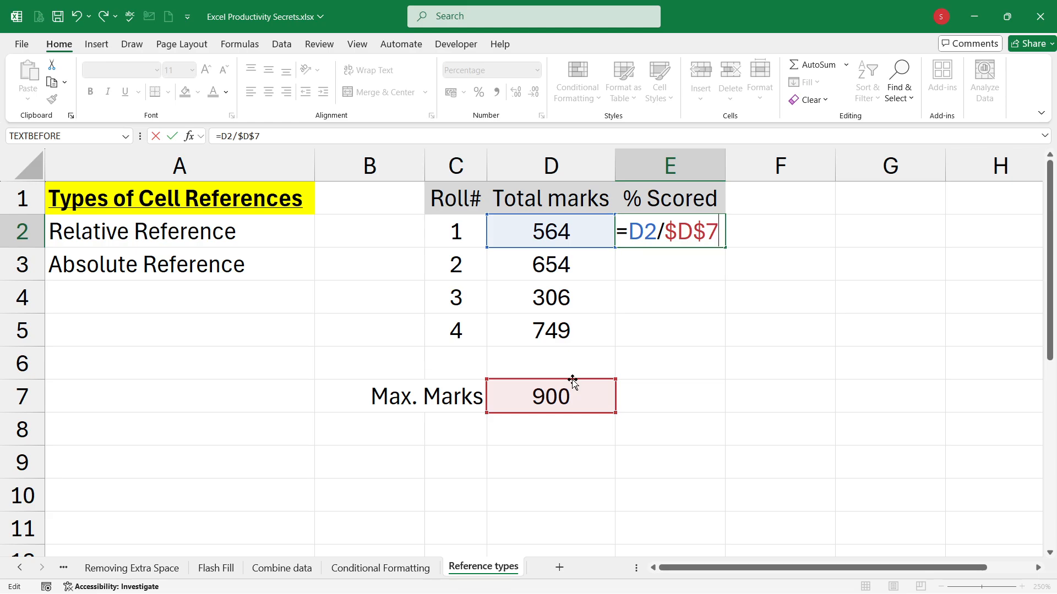
key(Return)
key(Up)
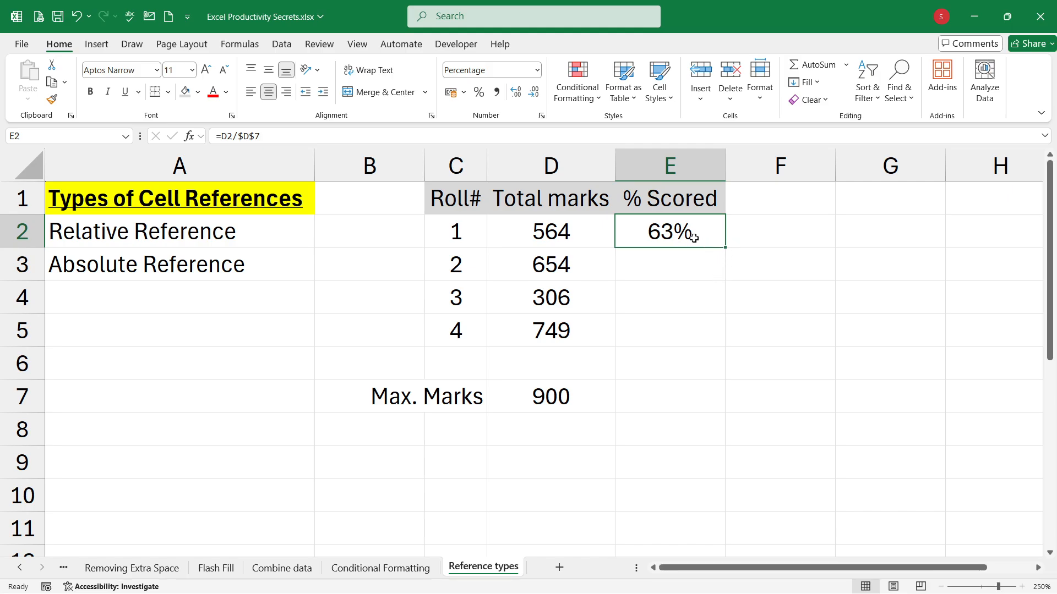
Step: Check the references in E2's formula and fill it down through E5
key(F2)
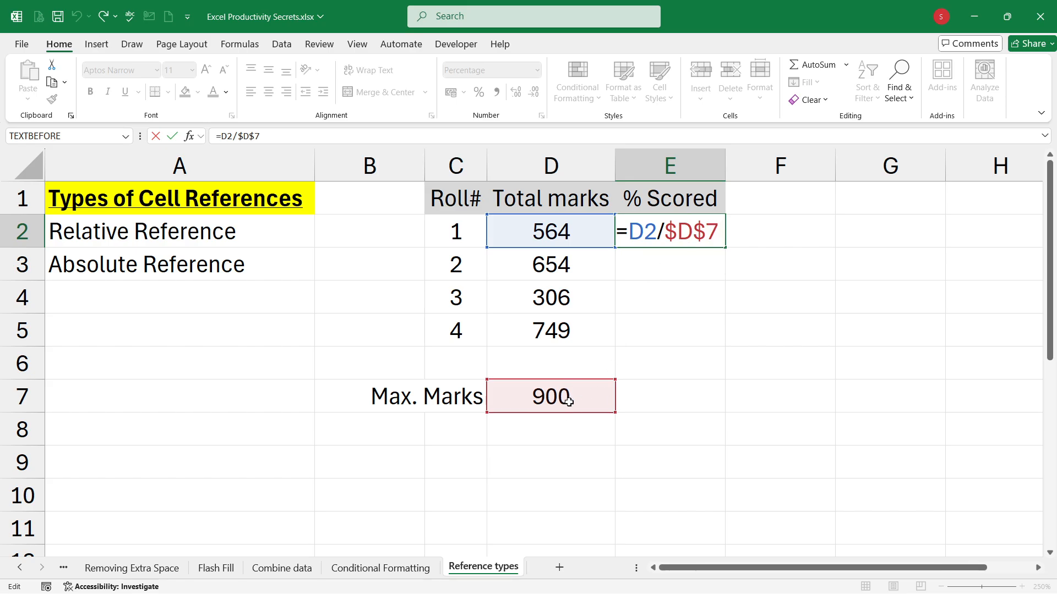
key(ctrl+Return)
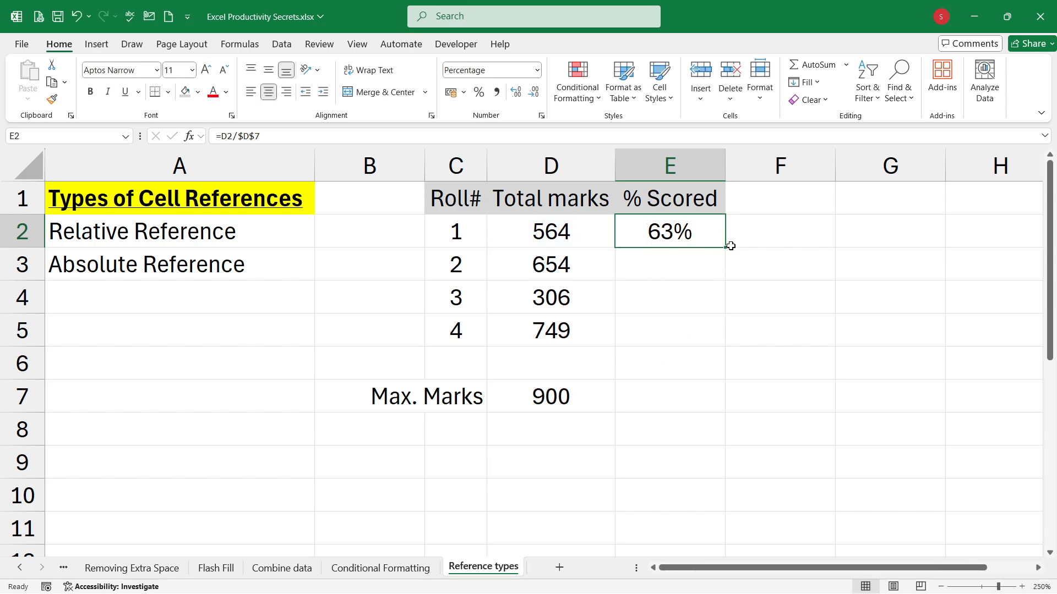
drag(725, 246, 711, 343)
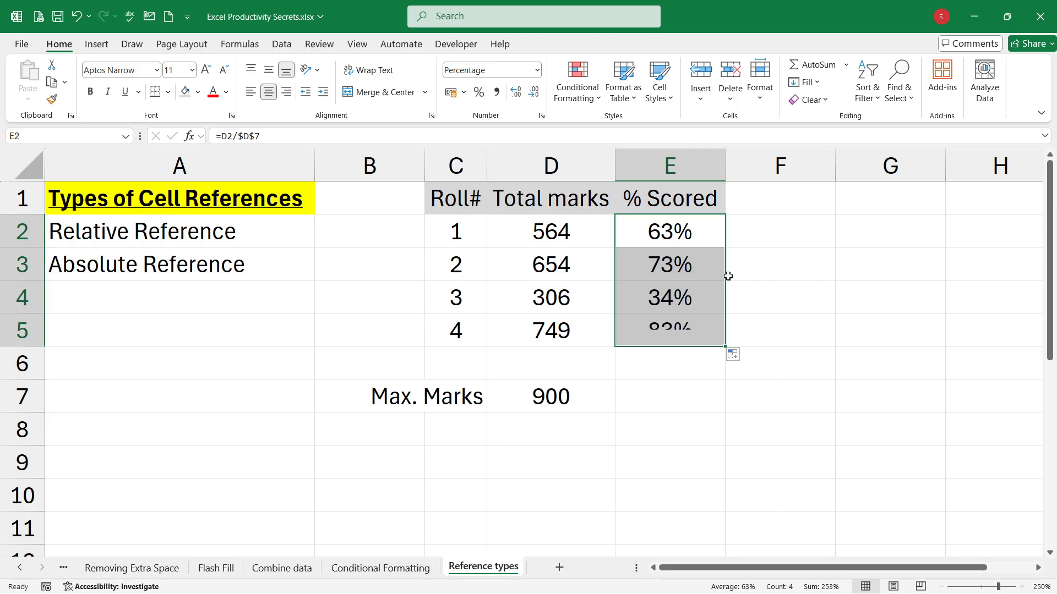
Step: Check which cells the filled % Scored formulas in E3, E4 and E5 reference, leaving each formula as it is
click(706, 266)
key(F2)
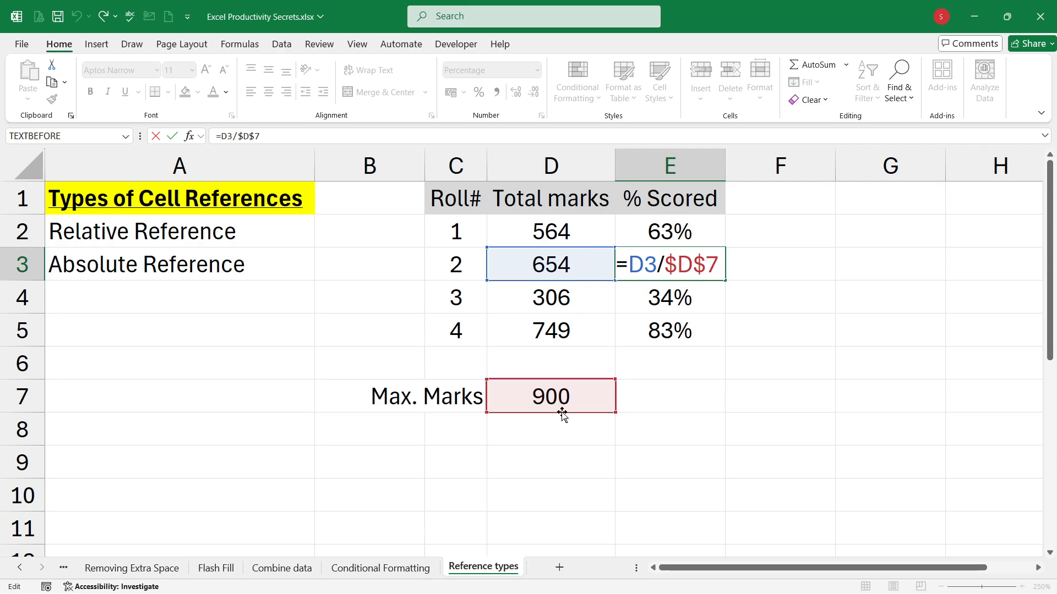
key(ctrl+Return)
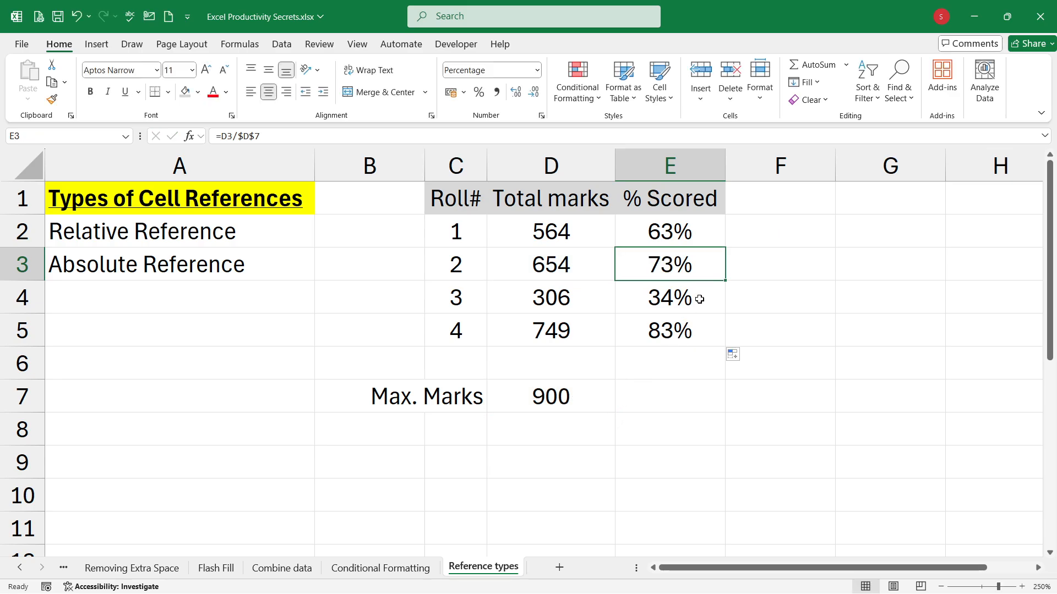
double_click(700, 299)
key(ctrl+Return)
double_click(710, 330)
key(ctrl+Return)
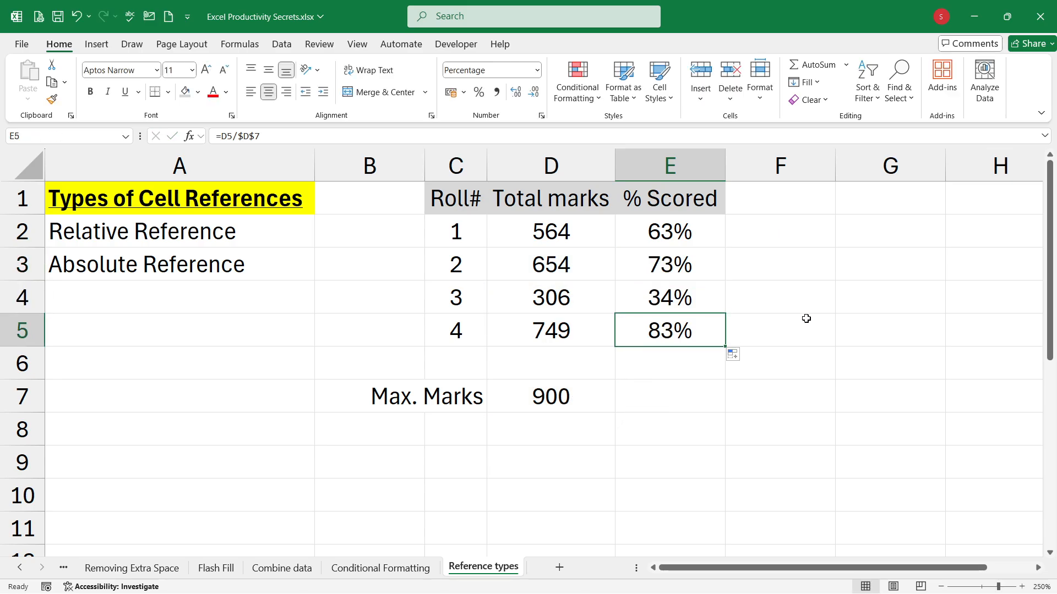
Step: Set the Max. Marks value in D7 to 800
click(577, 405)
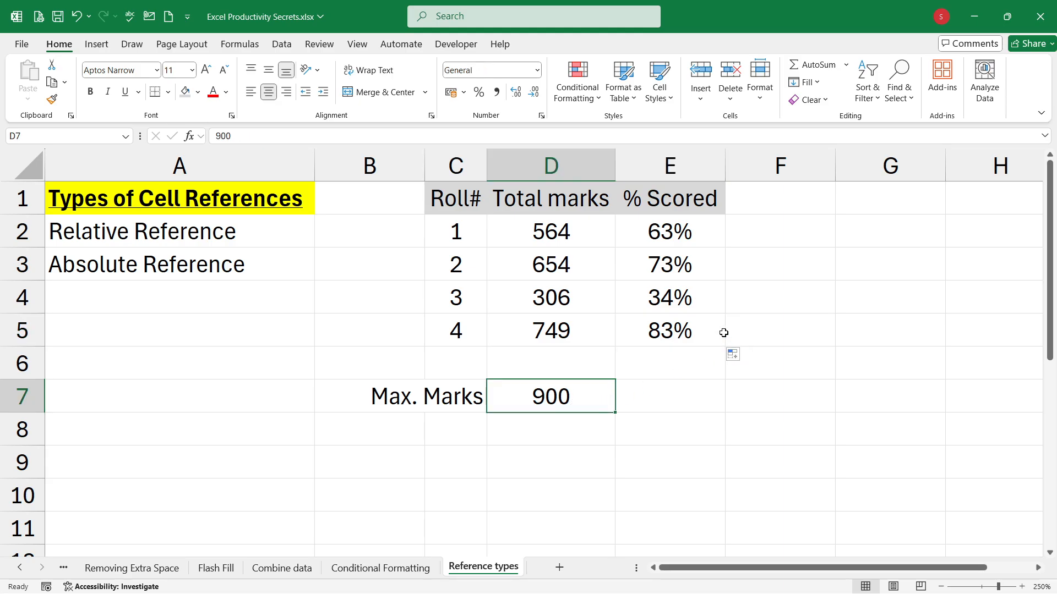
click(702, 232)
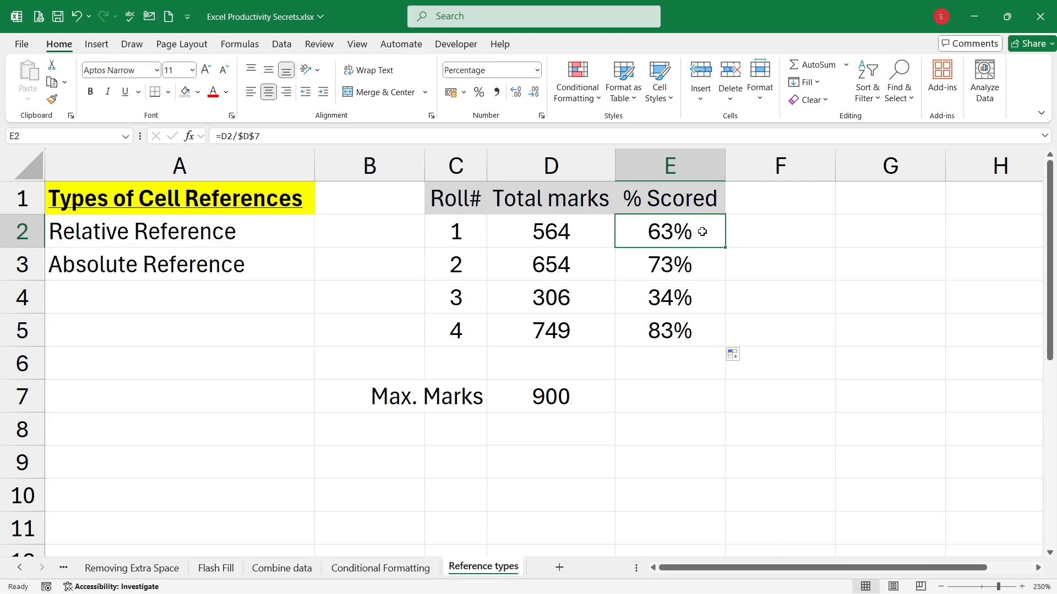
click(583, 396)
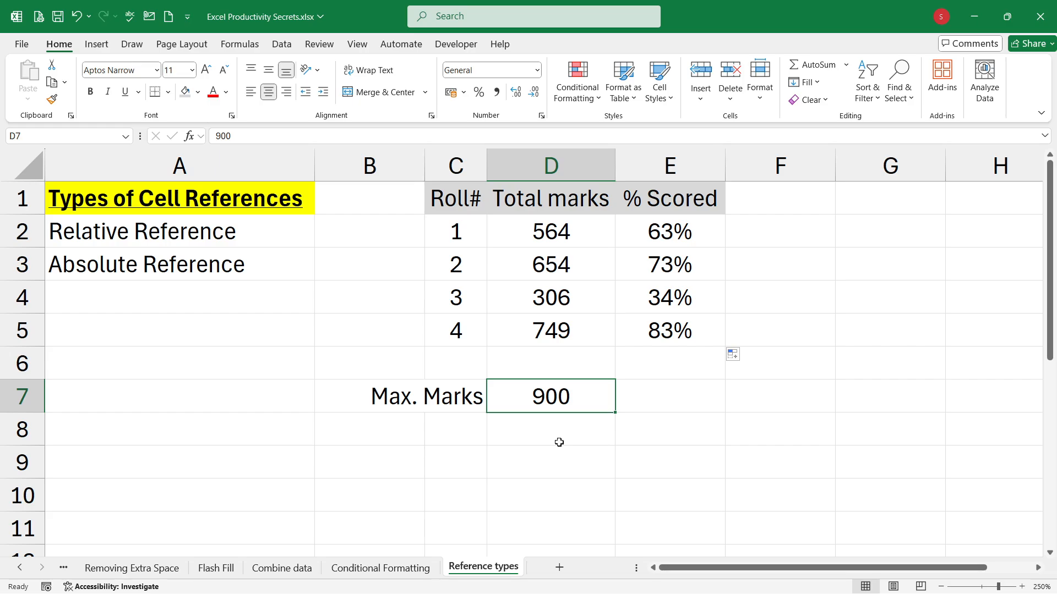
text(800)
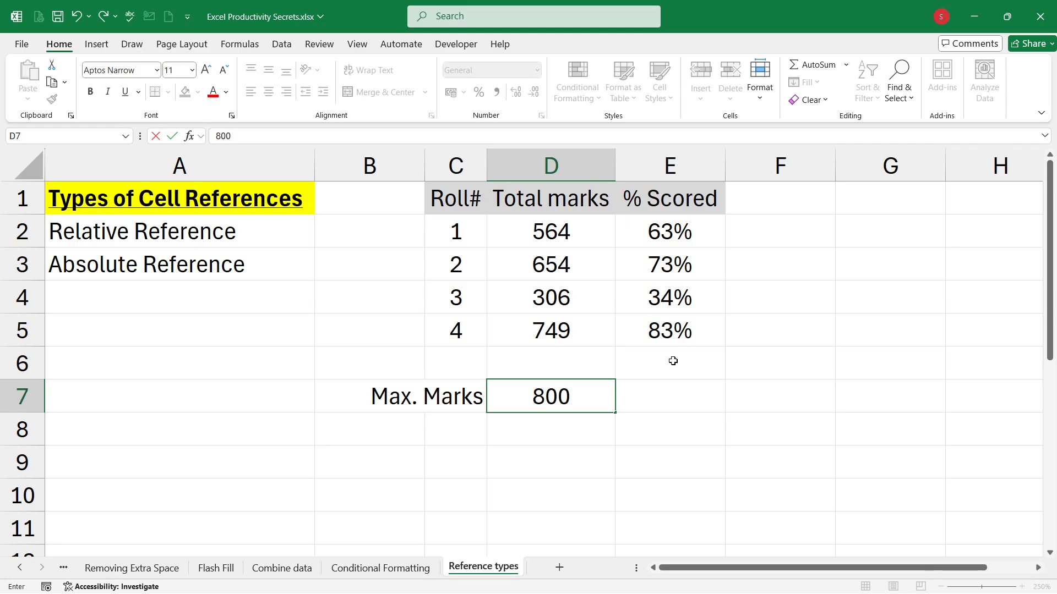
key(Return)
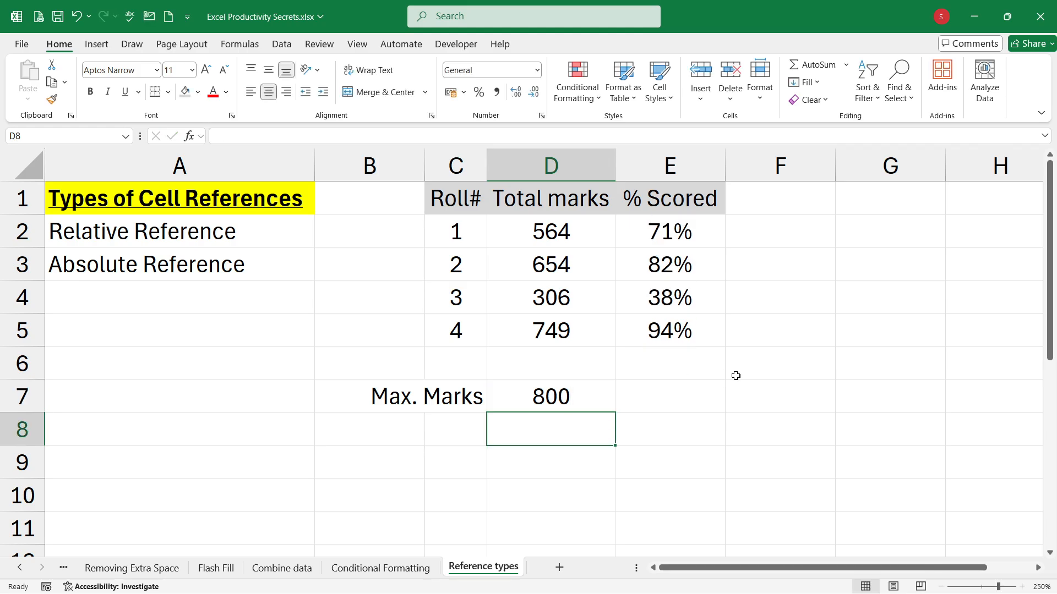
click(588, 398)
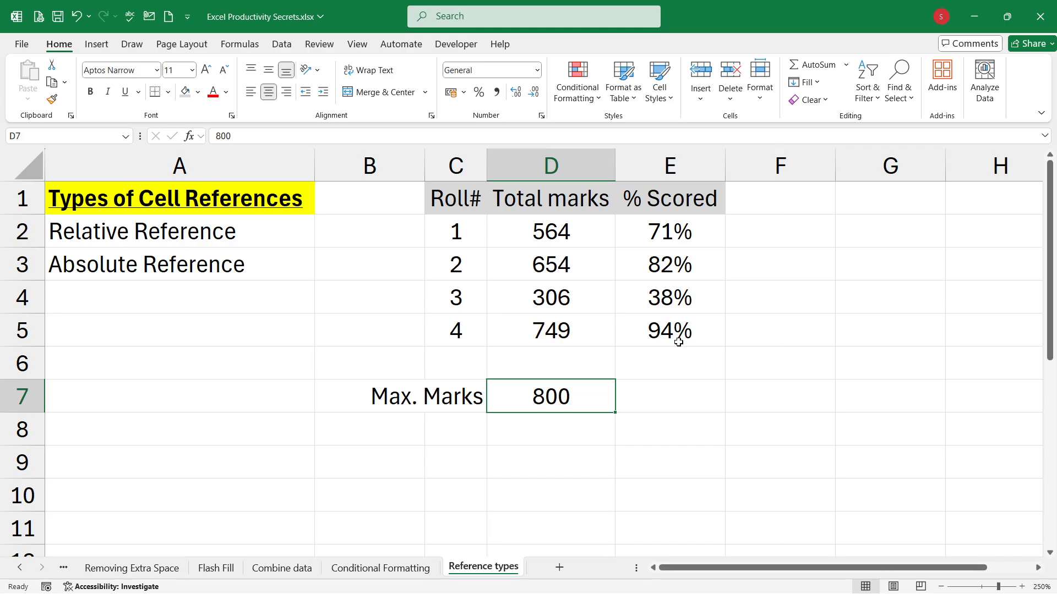
Step: Examine the absolute $D$7 reference in E2's % Scored formula and leave the cell without changing it
click(696, 229)
key(F2)
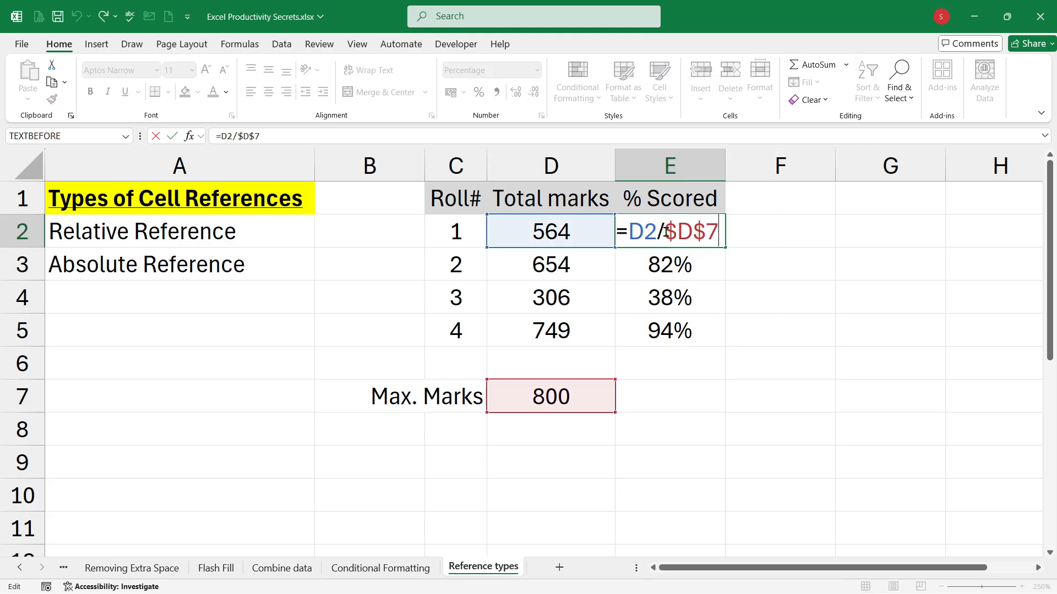
drag(666, 231, 723, 228)
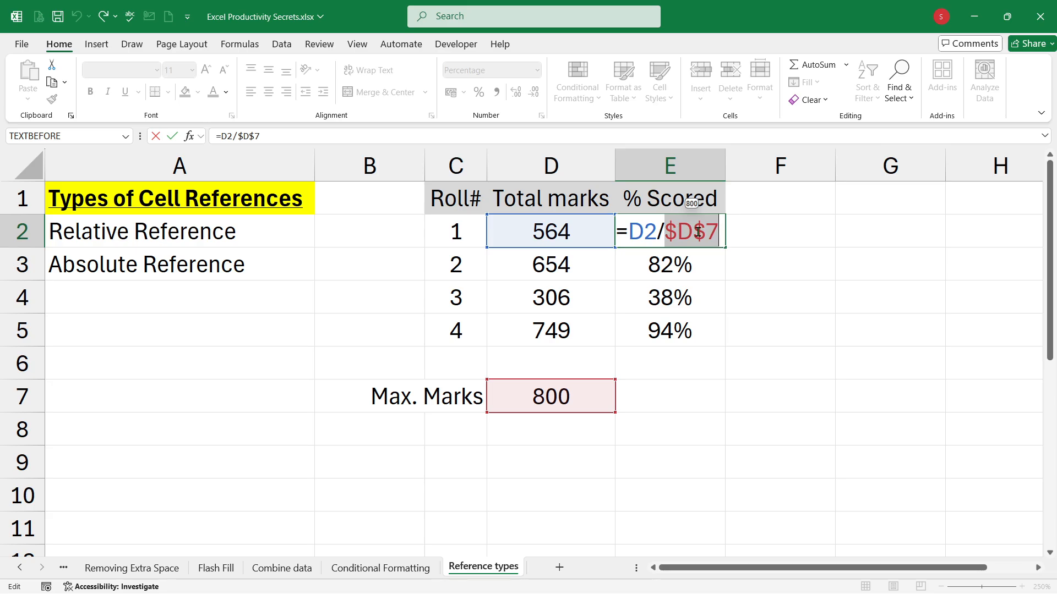
click(695, 232)
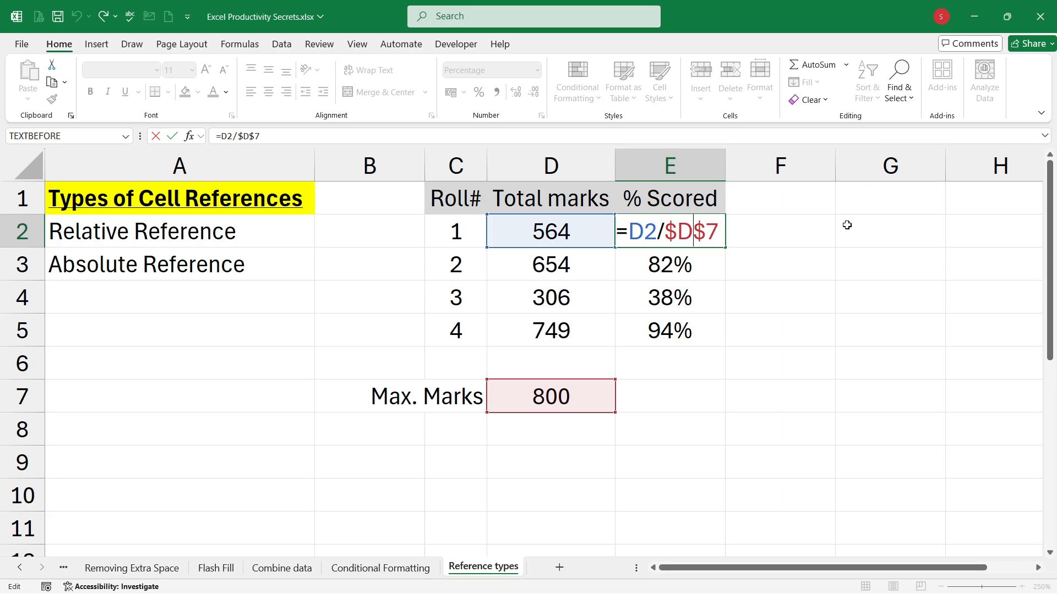
key(Delete)
key(Escape)
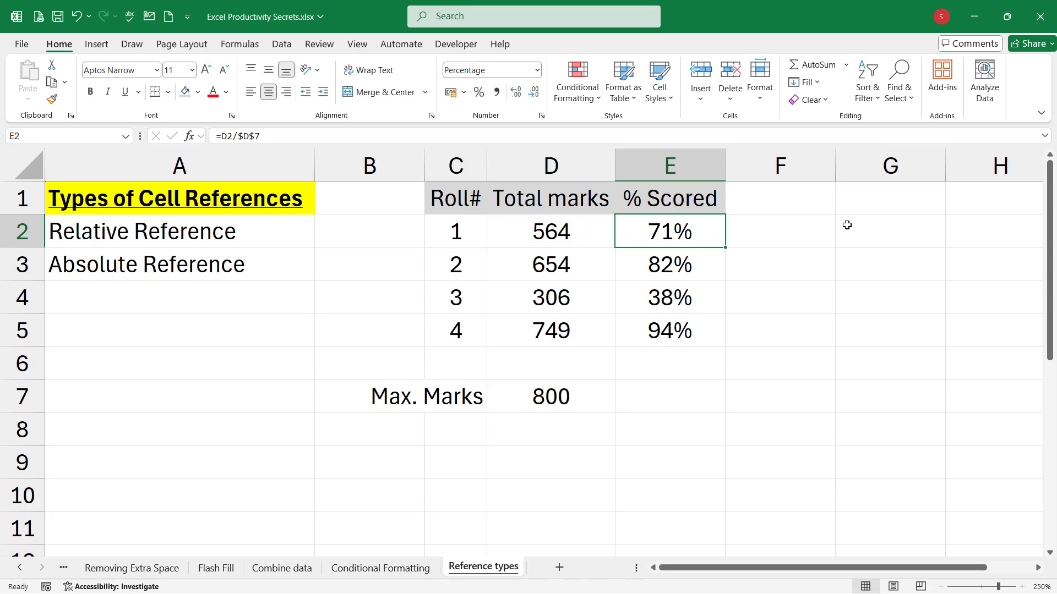
Step: Cycle the Max. Marks reference in E2's formula through its mixed and relative forms and back to $D$7
key(F2)
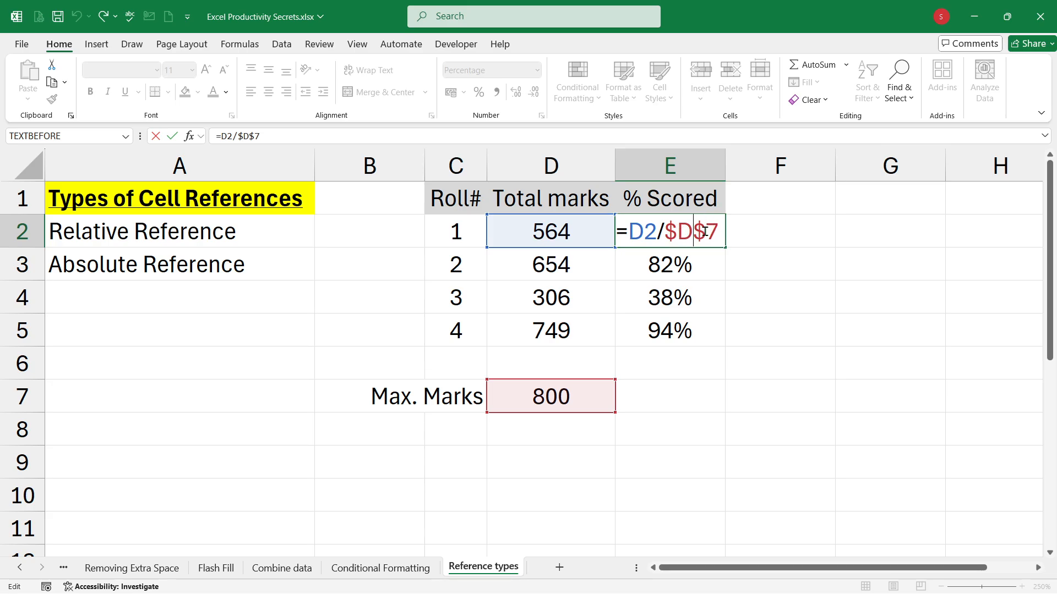
key(F4)
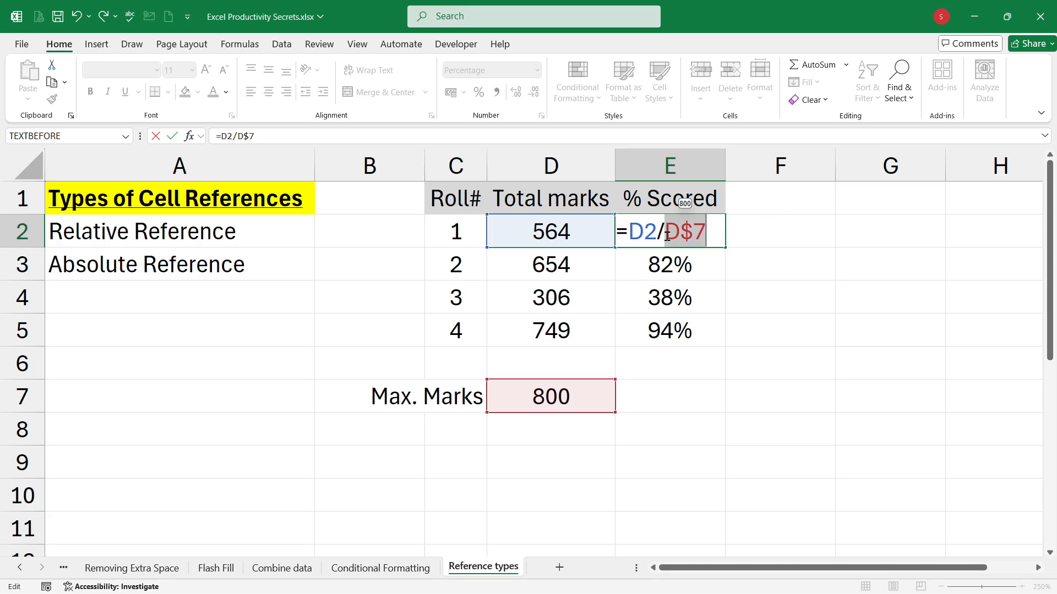
key(F4)
key(F4)
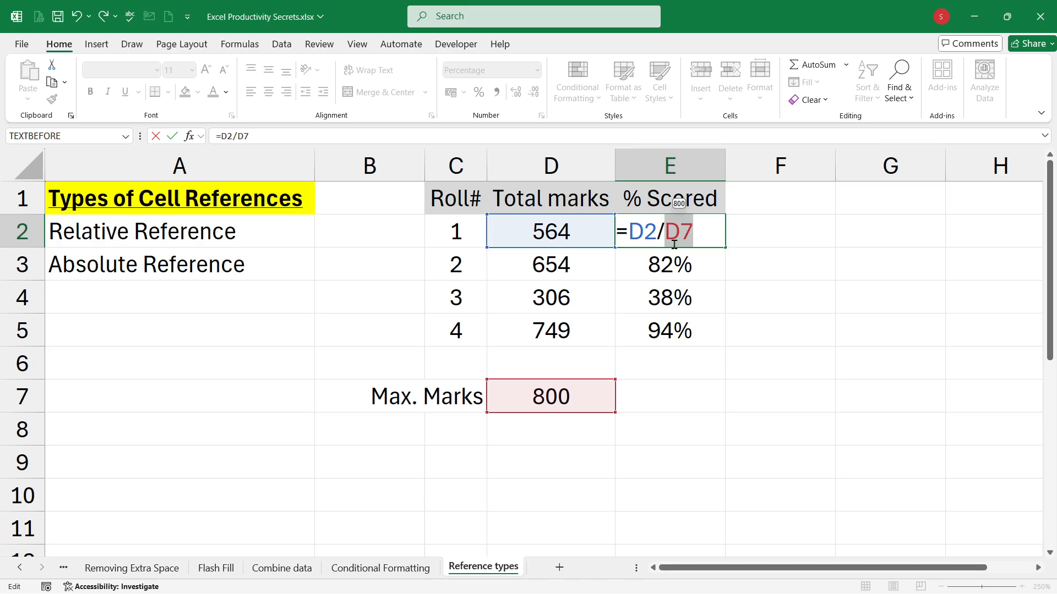
mouse_move(693, 240)
key(F4)
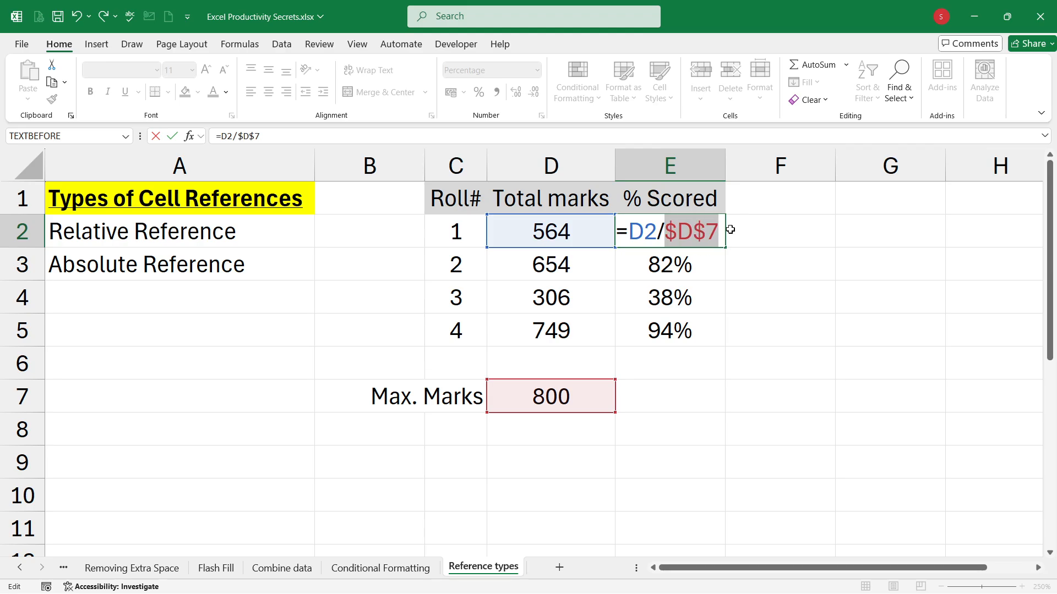
key(Return)
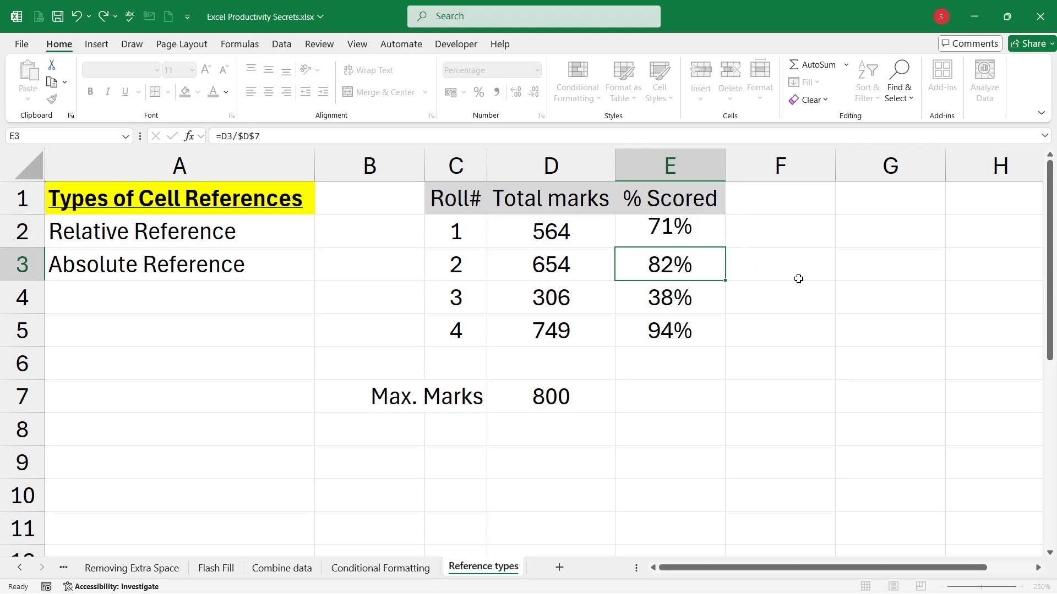
click(706, 231)
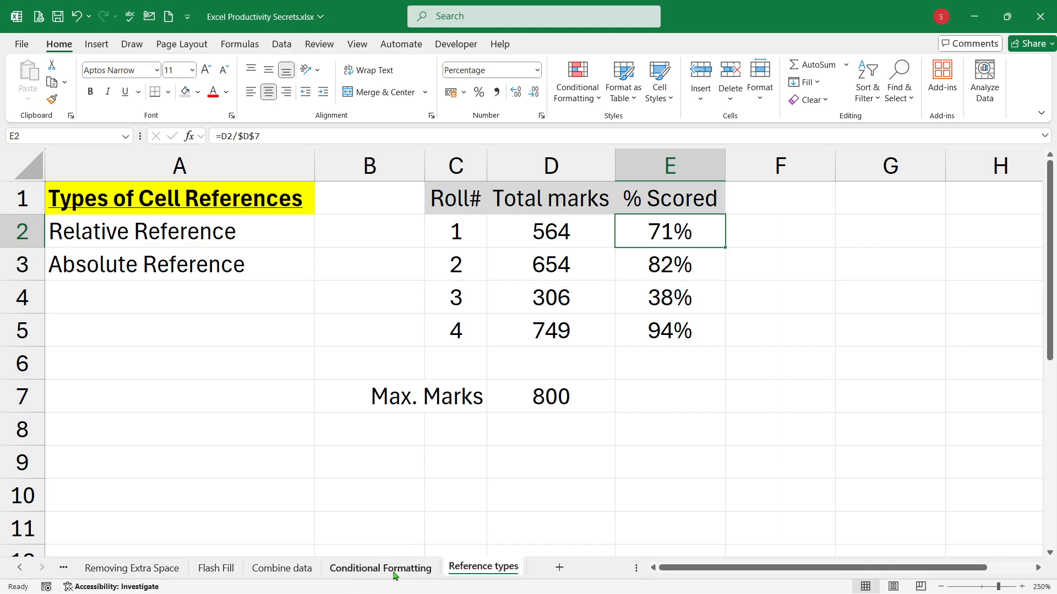
click(612, 449)
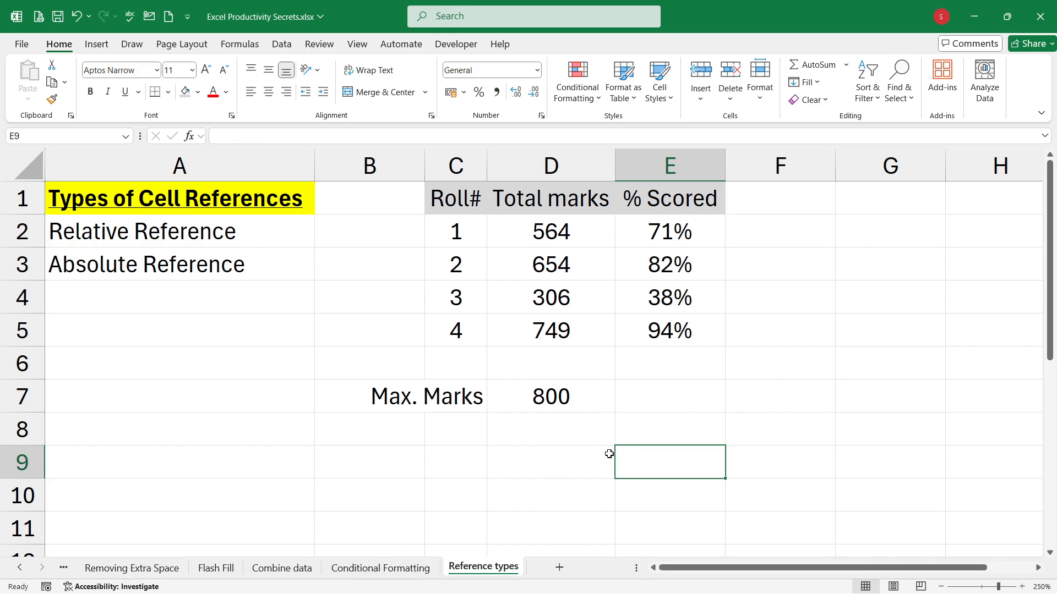
click(584, 444)
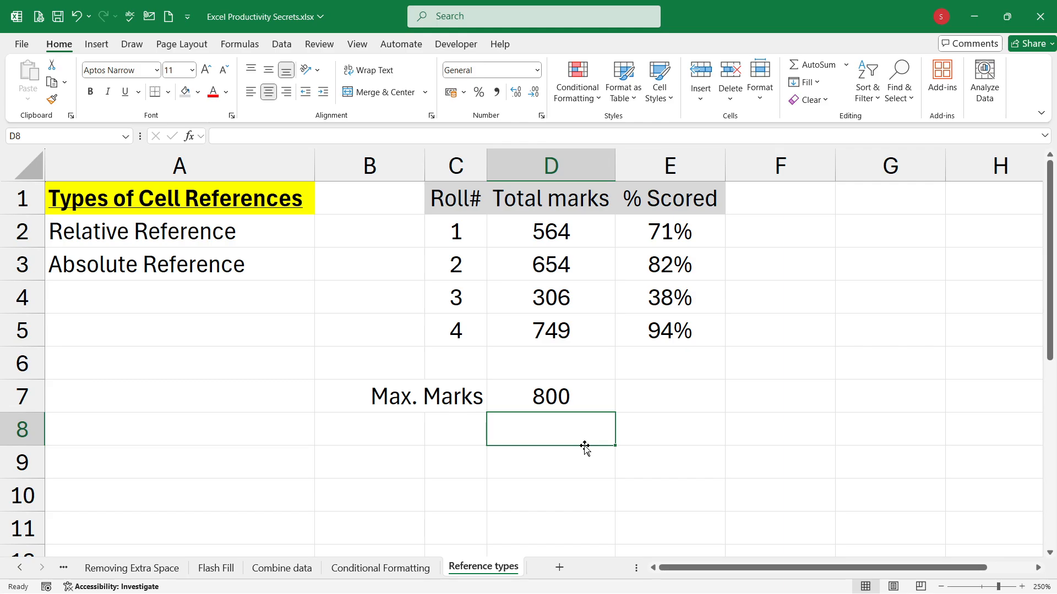